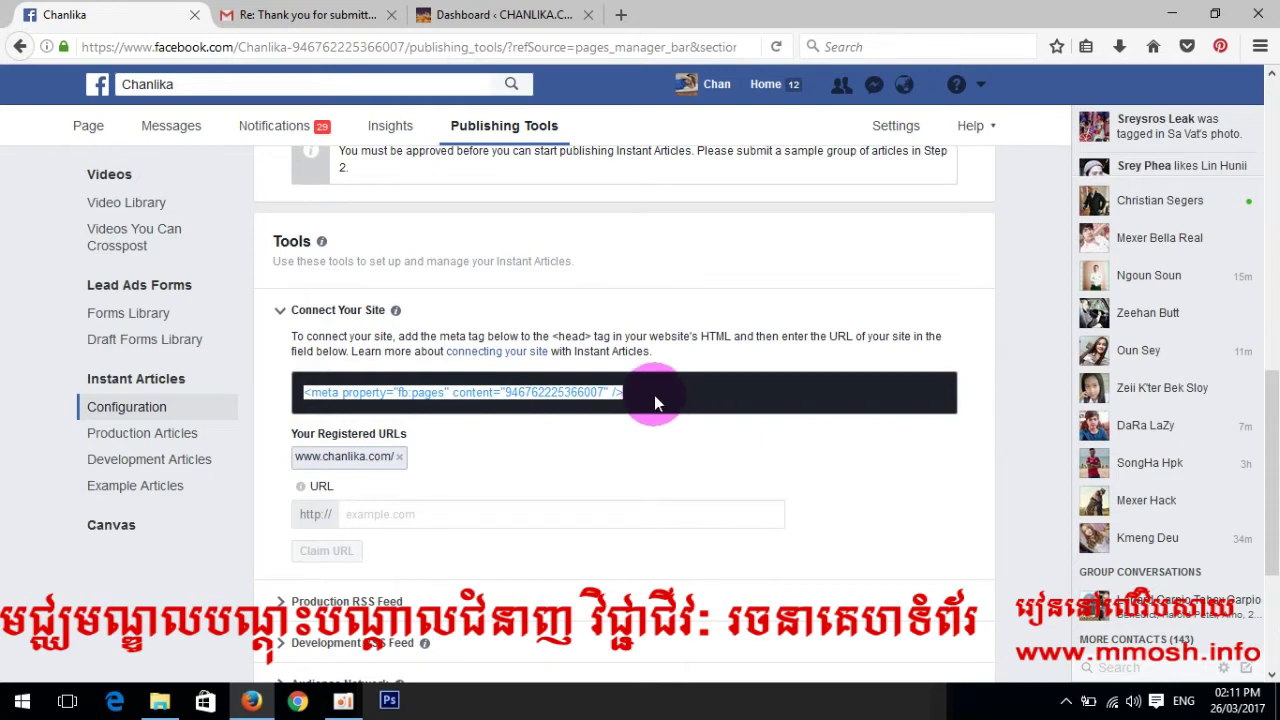
# Switch to the WordPress dashboard and open the Hueman theme's Theme Header file (header.php) in the theme editor
pyautogui.click(505, 15)
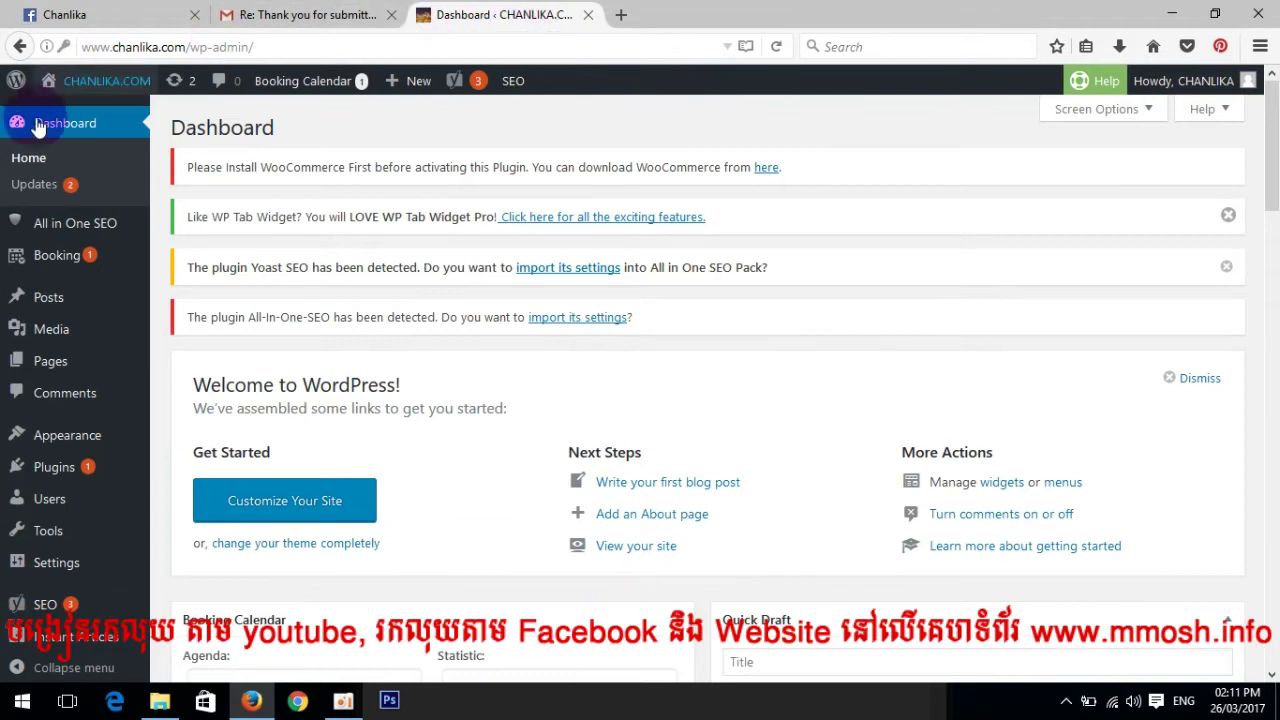
pyautogui.moveTo(60, 435)
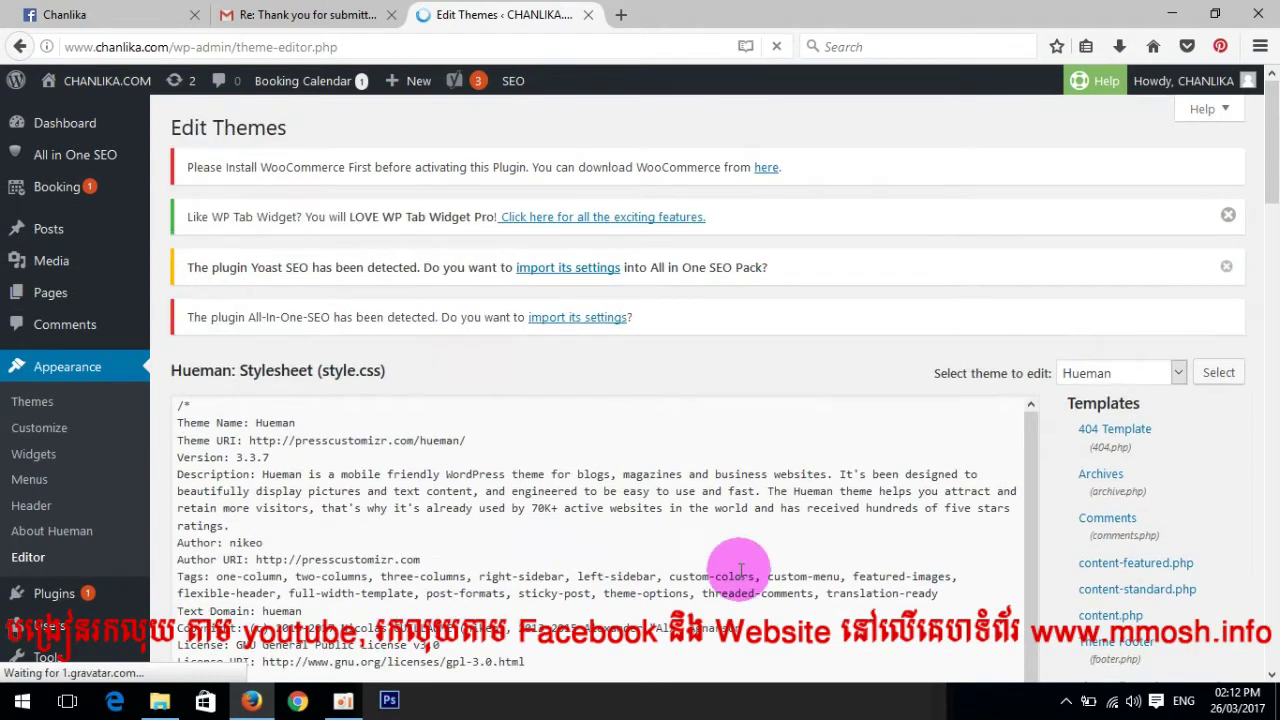
pyautogui.scroll(-3, 1150, 570)
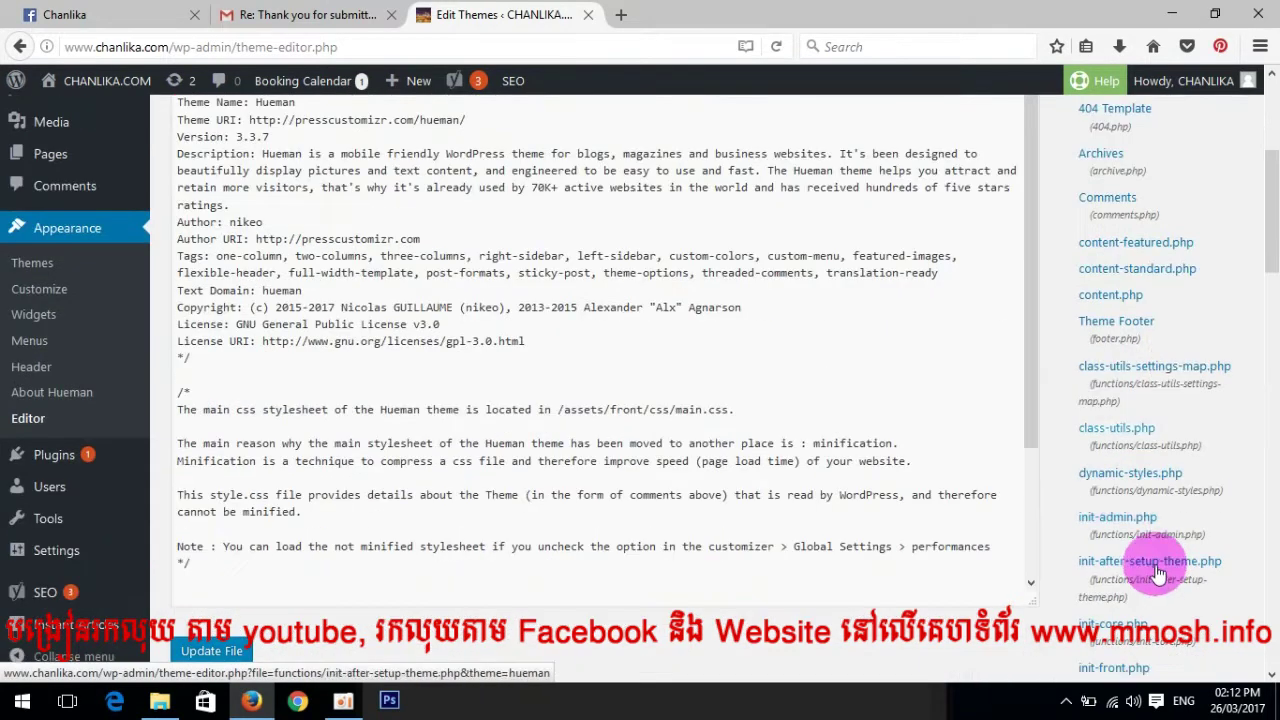
pyautogui.scroll(-2, 1166, 451)
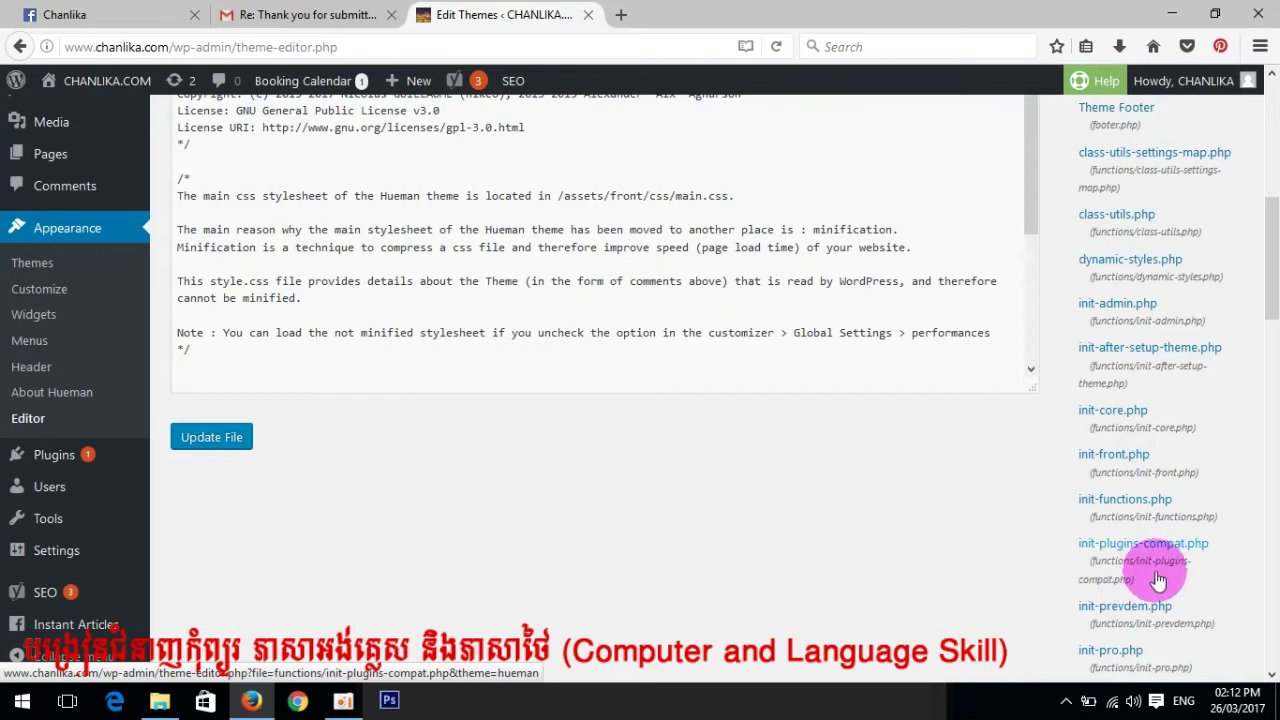
pyautogui.scroll(3, 1145, 565)
pyautogui.scroll(-1, 1140, 560)
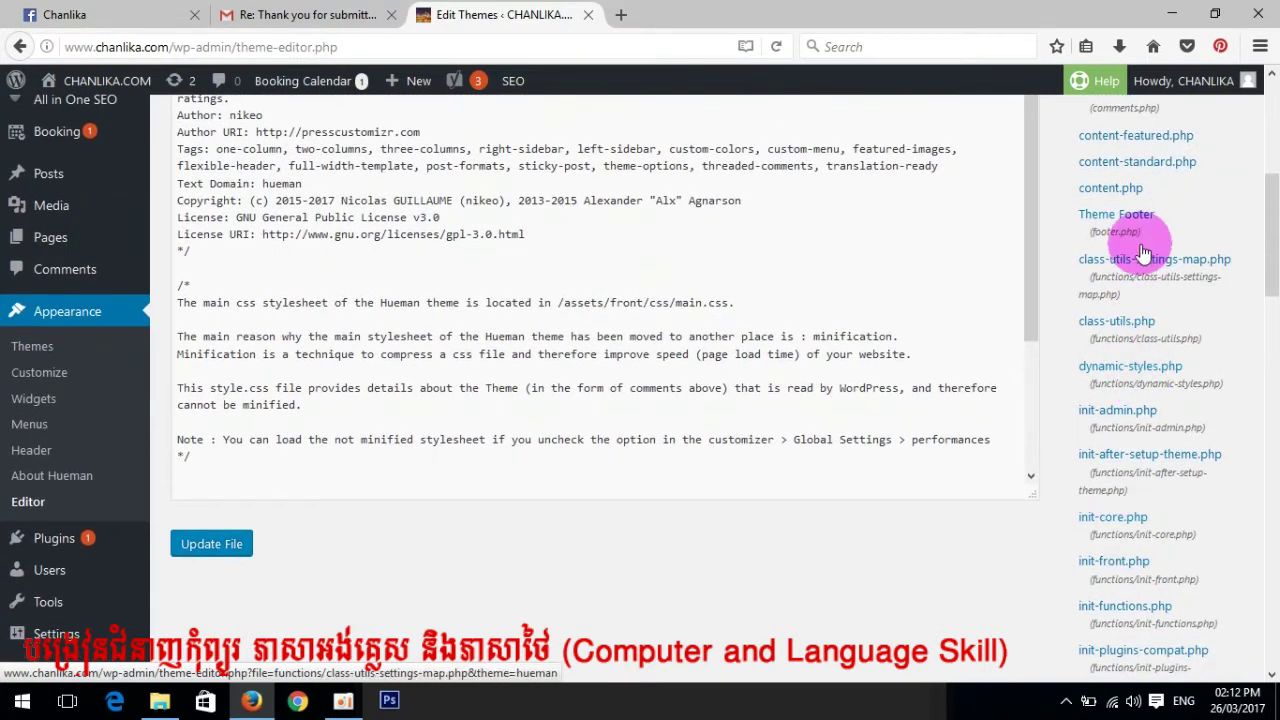
pyautogui.scroll(-3, 1115, 380)
pyautogui.scroll(-2, 1150, 537)
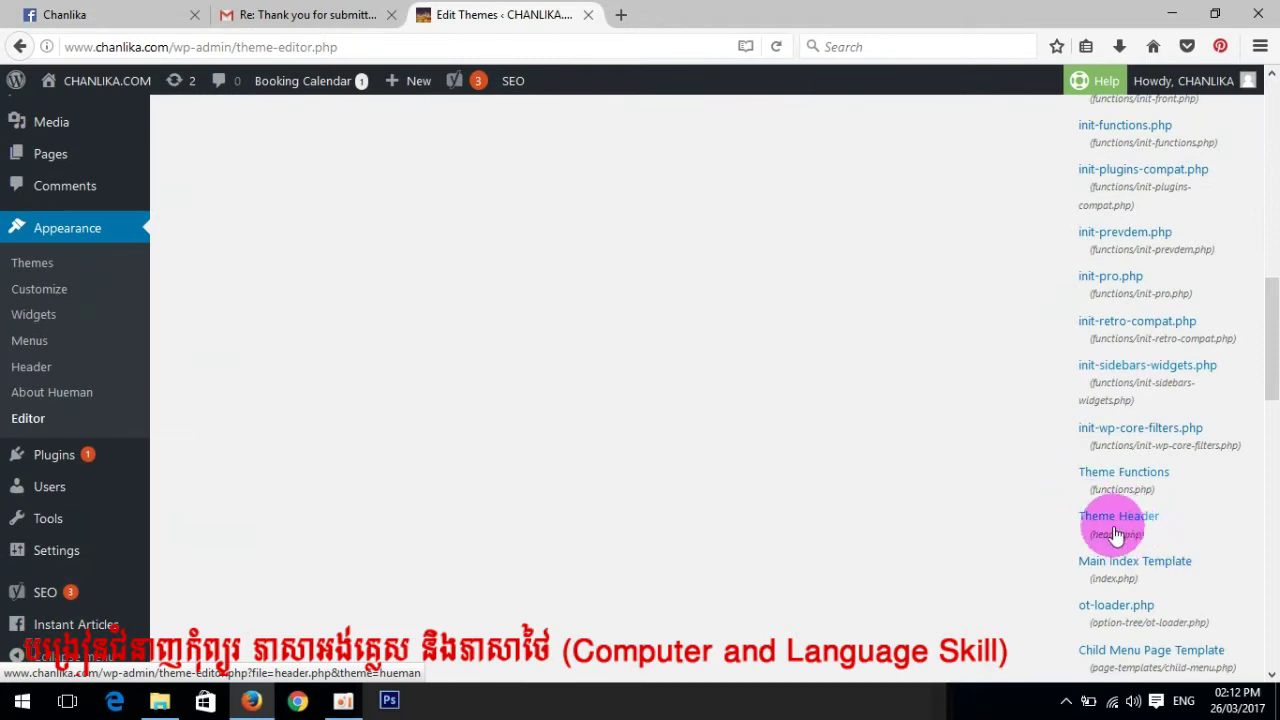
pyautogui.click(1143, 529)
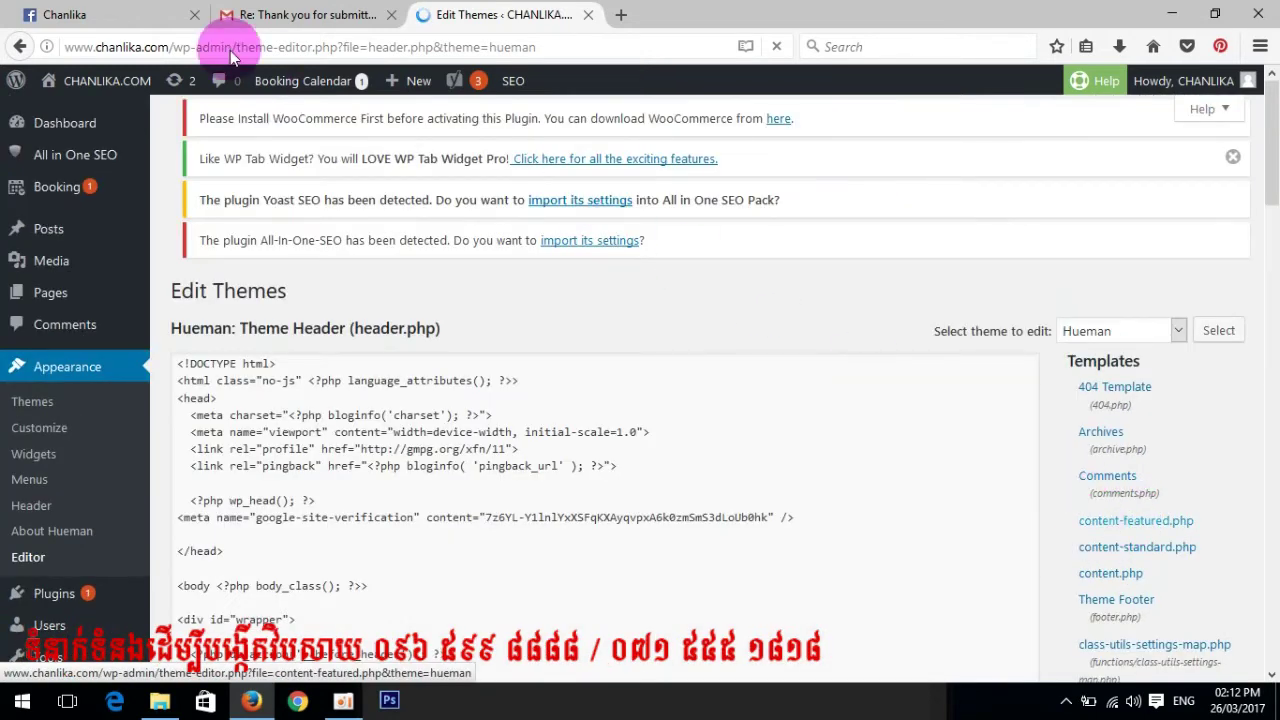
# Check Facebook's Connect Your Site instructions and paste the copied fb:pages meta tag just below the opening <head> tag in header.php
pyautogui.click(110, 14)
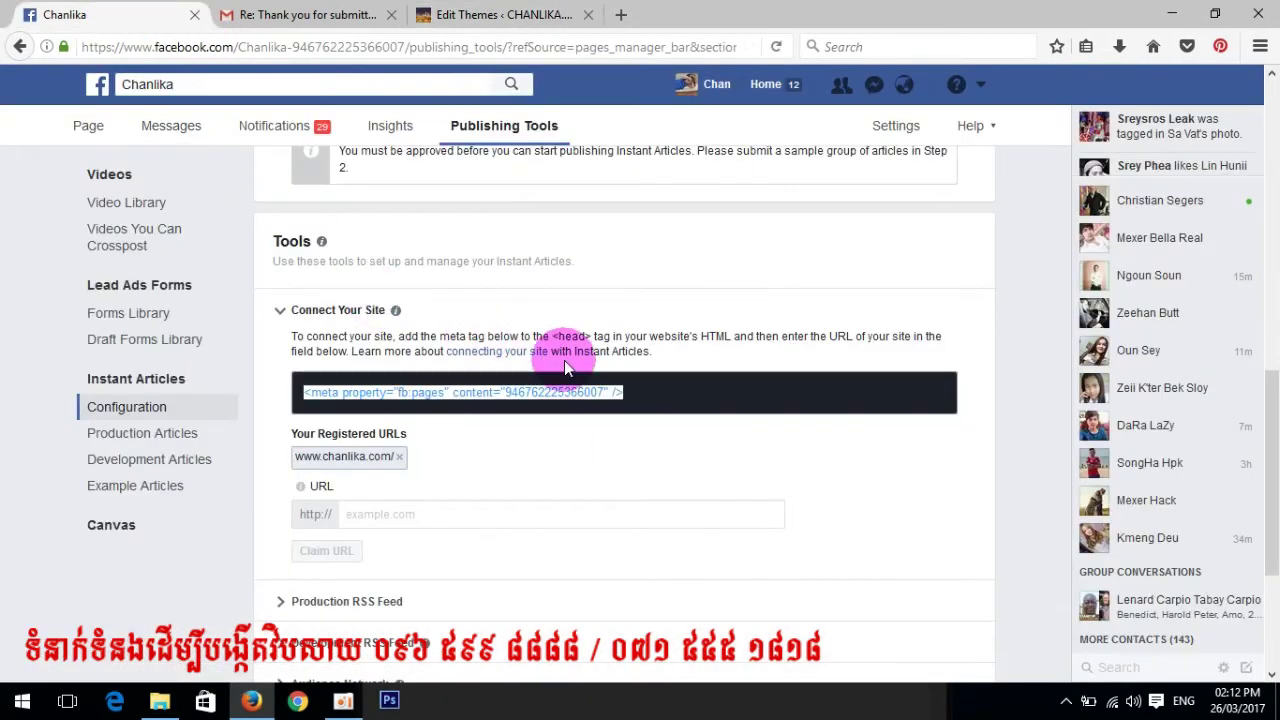
pyautogui.scroll(2, 560, 360)
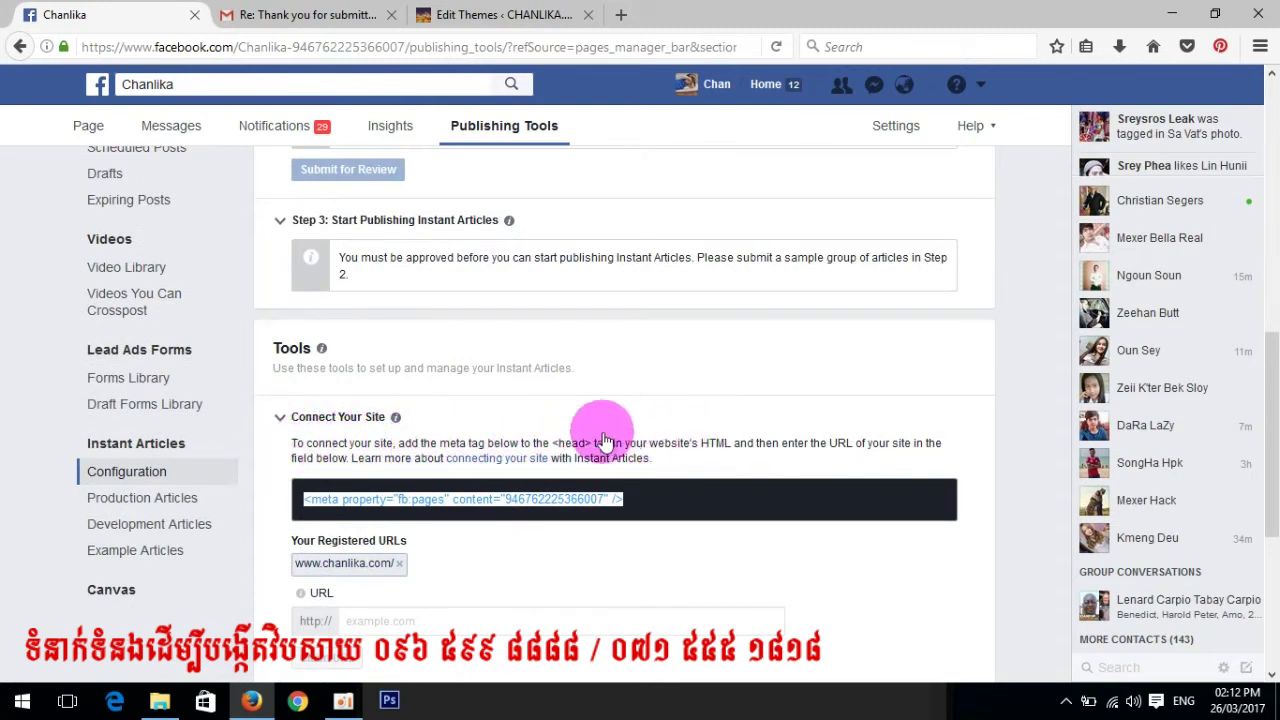
pyautogui.click(517, 17)
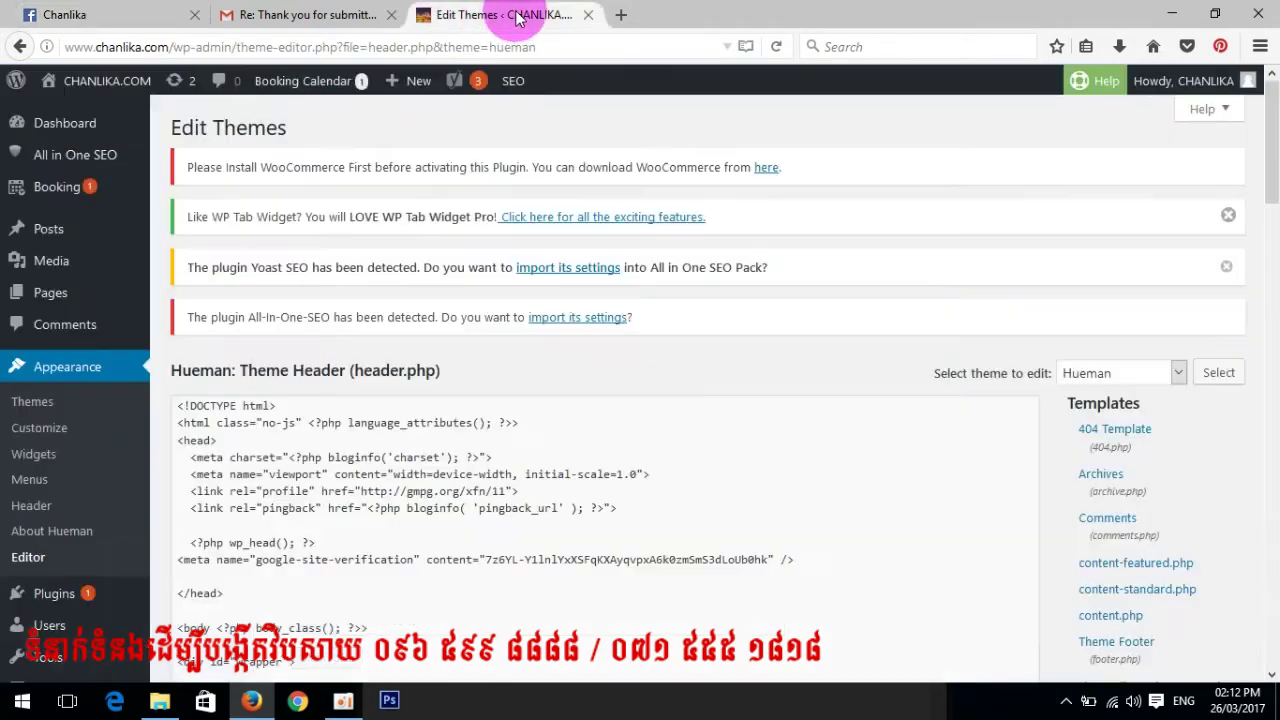
pyautogui.scroll(-2, 480, 388)
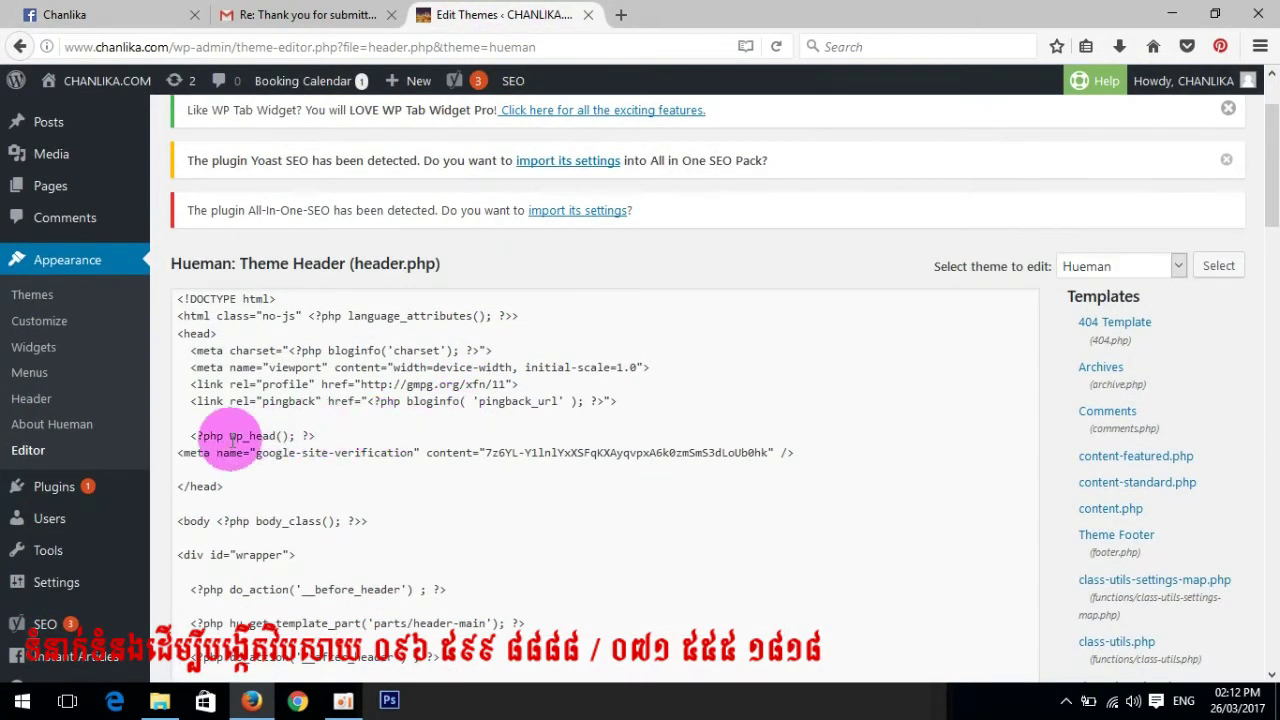
pyautogui.scroll(-2, 232, 440)
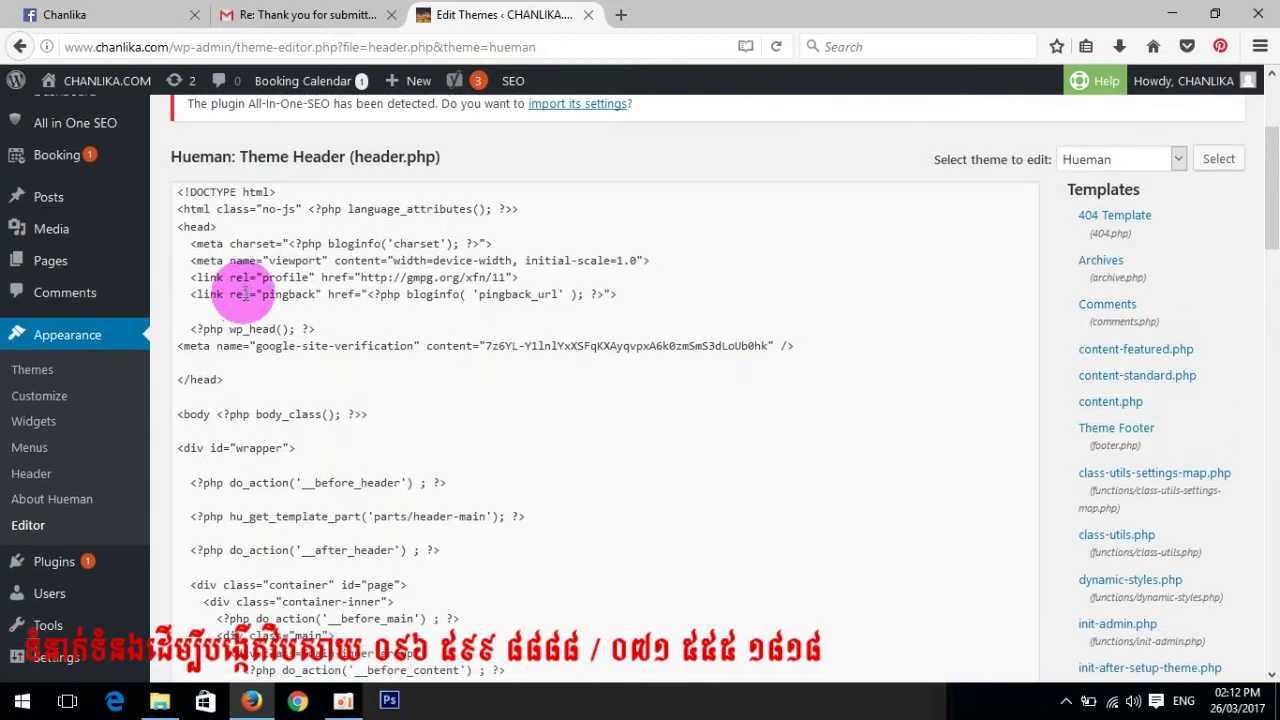
pyautogui.click(247, 227)
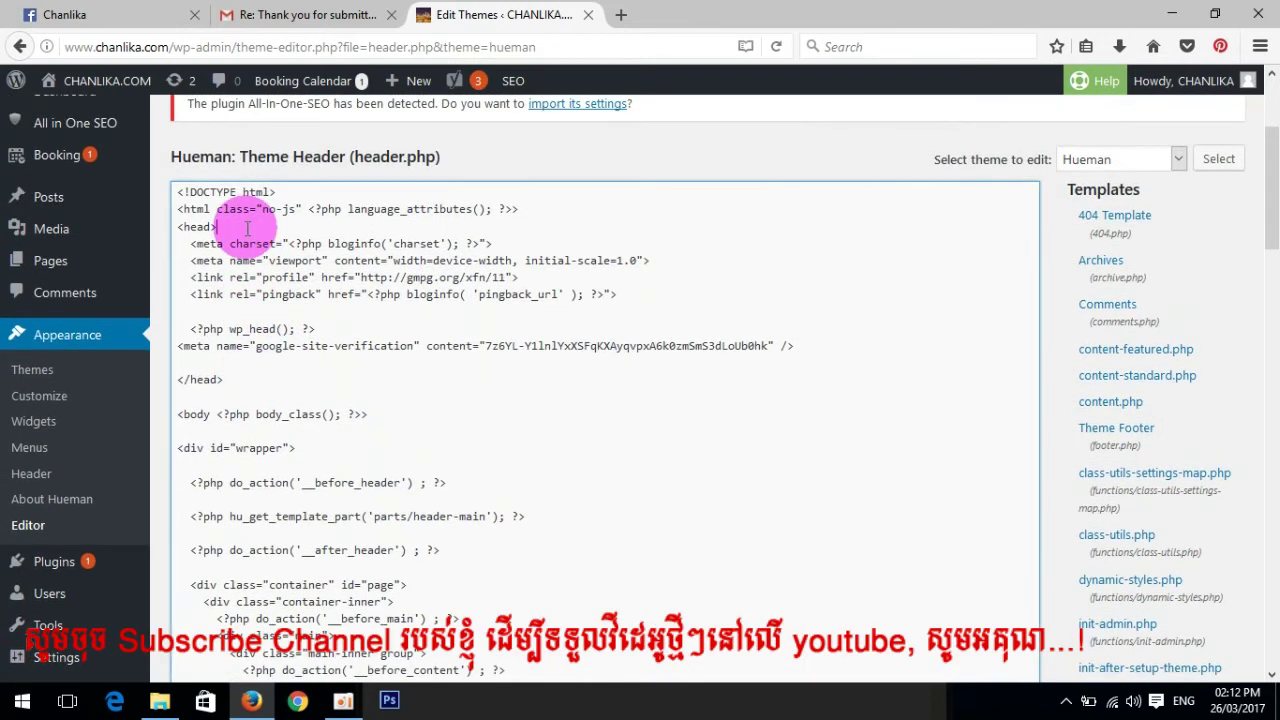
pyautogui.press('Return')
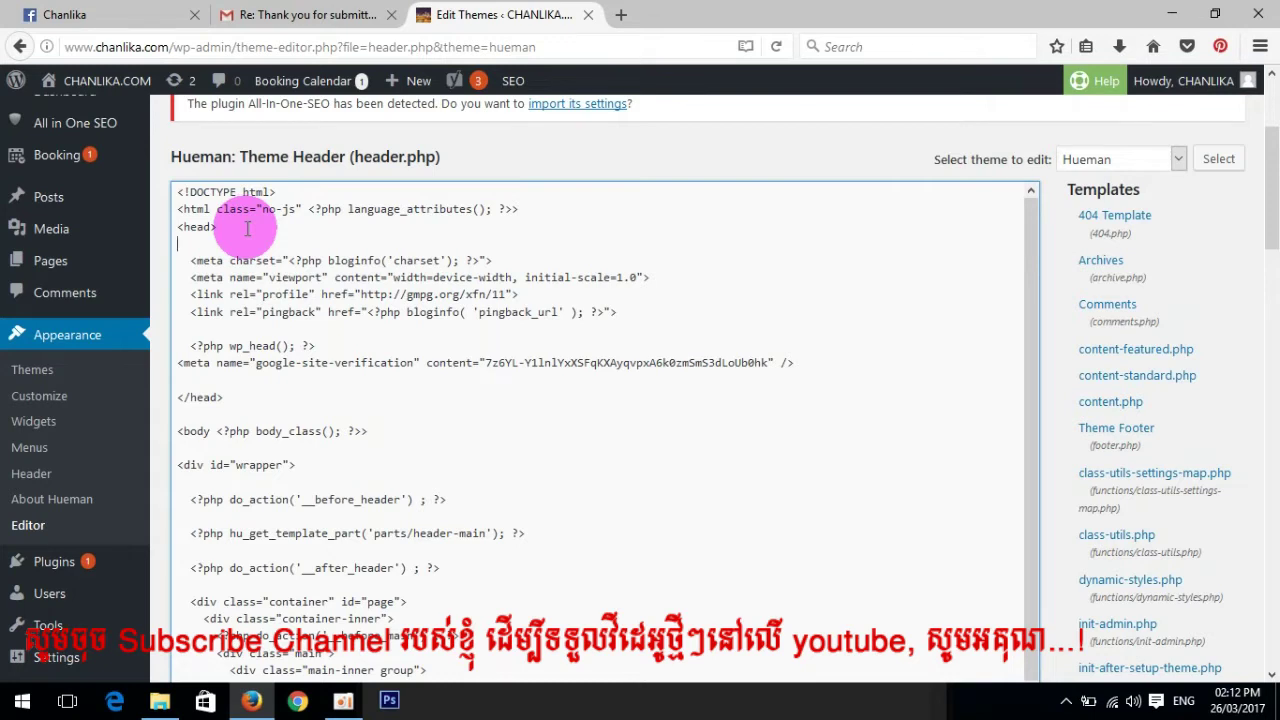
pyautogui.press('Return')
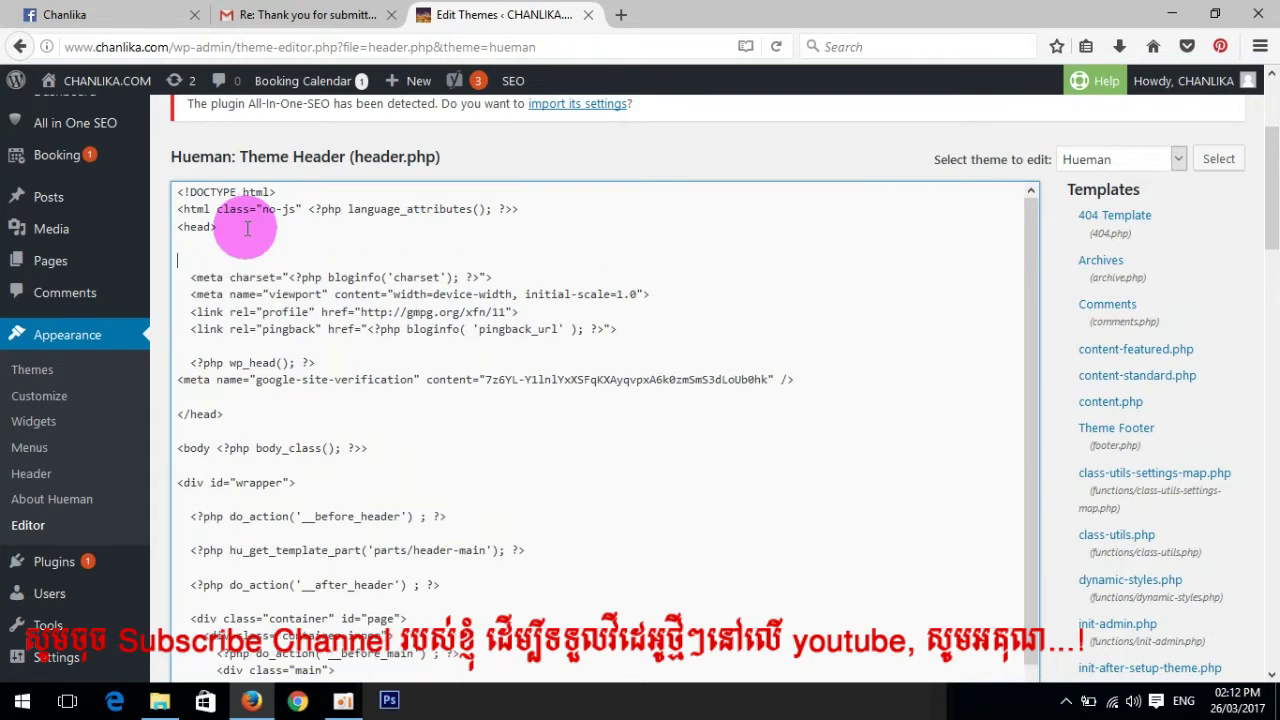
pyautogui.hotkey('ctrl', 'v')
pyautogui.press('Return')
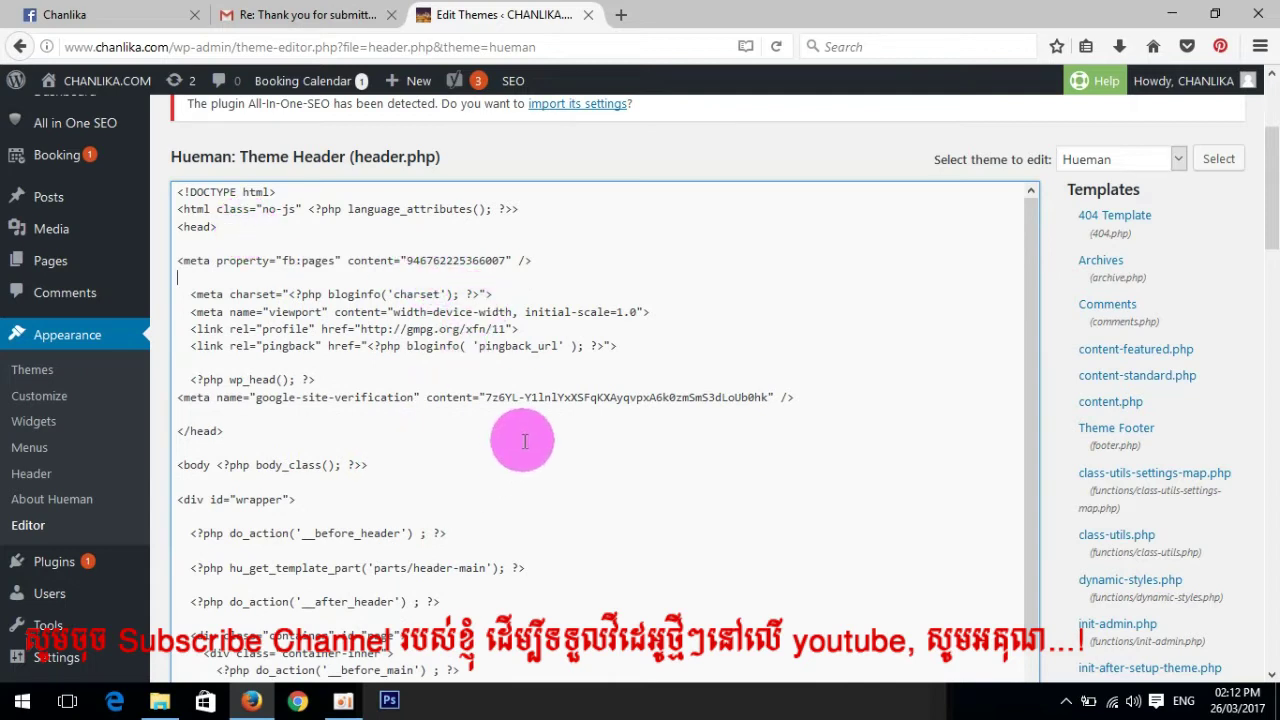
# Save the edited Theme Header file to update it on the site
pyautogui.scroll(-1, 548, 438)
pyautogui.scroll(-5, 1177, 509)
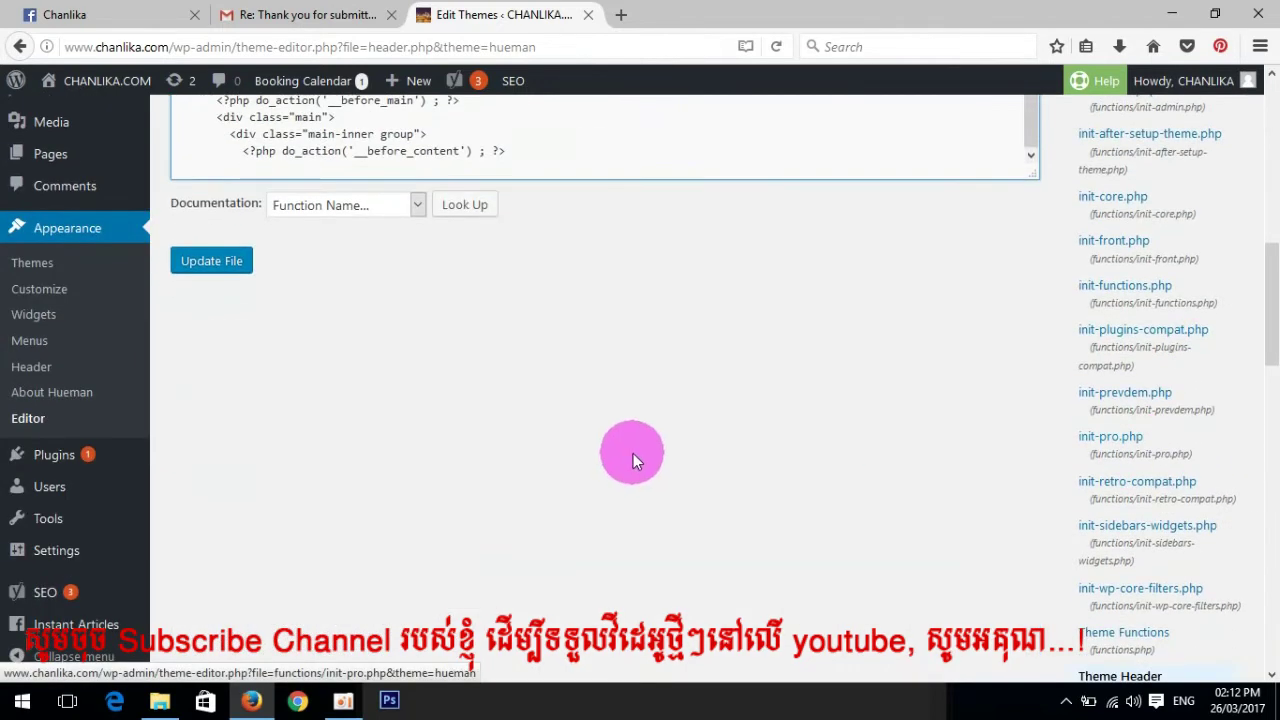
pyautogui.scroll(2, 633, 453)
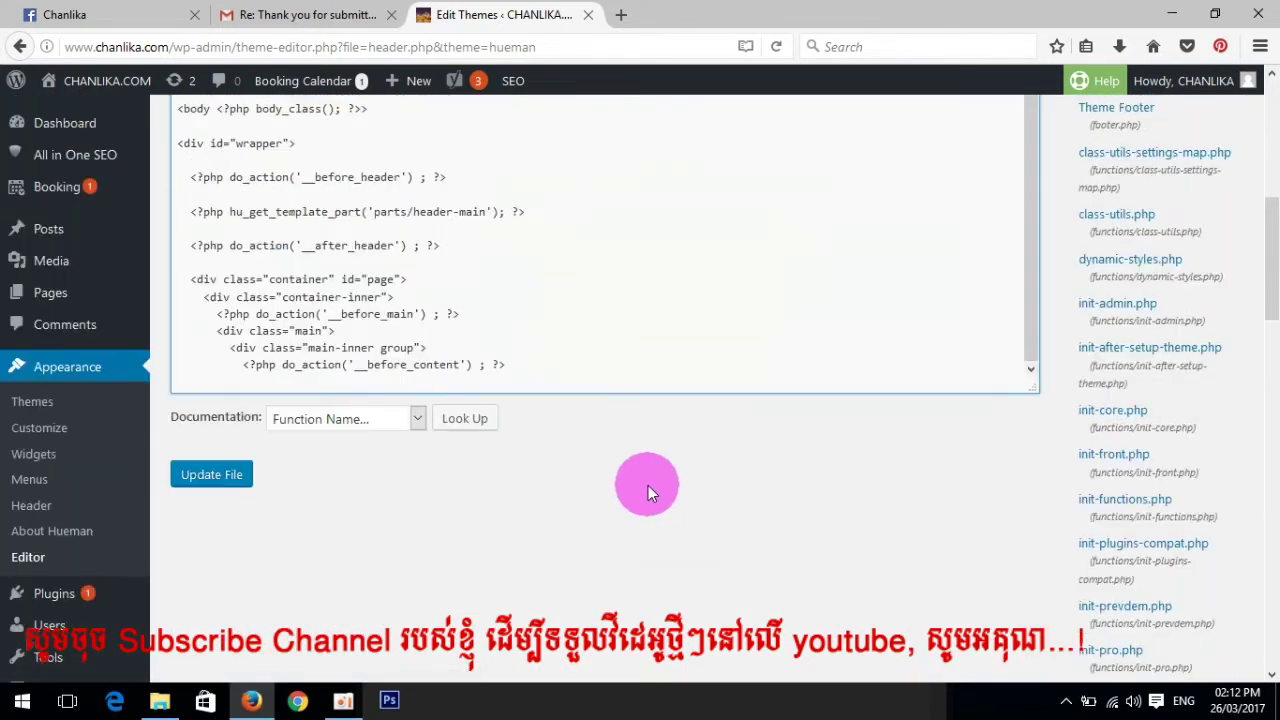
pyautogui.click(211, 478)
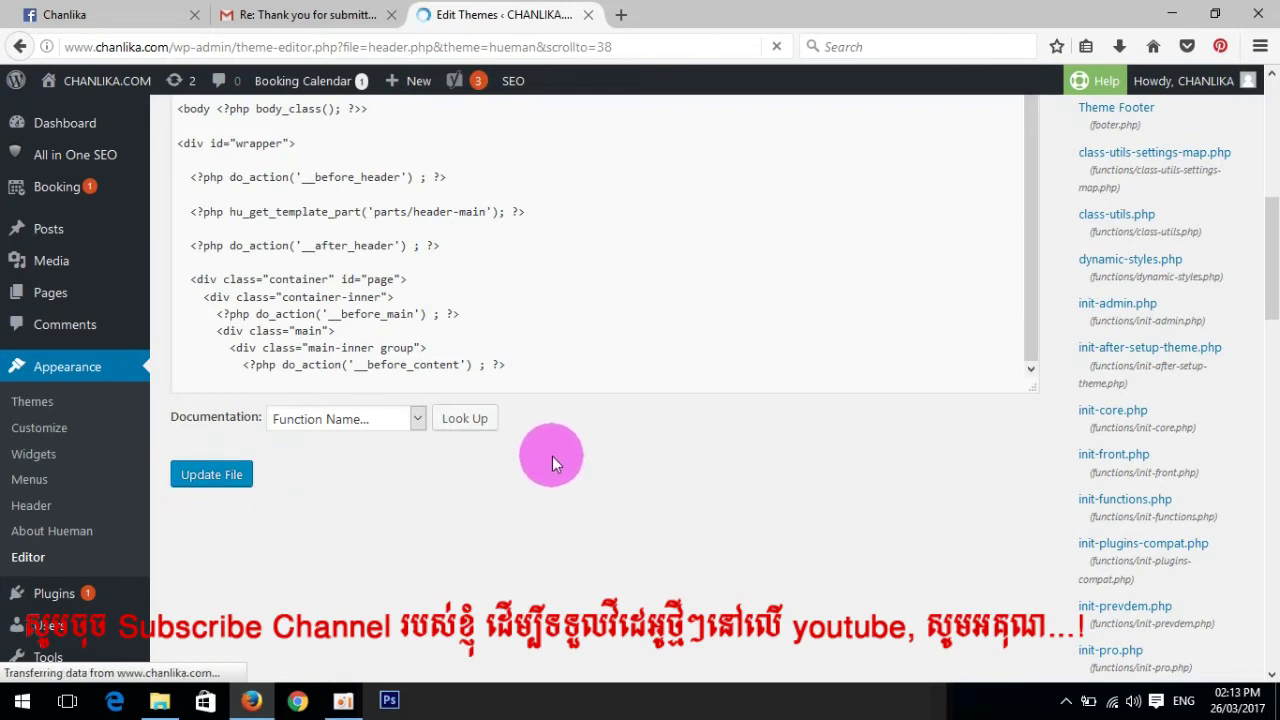
pyautogui.click(288, 14)
pyautogui.click(134, 14)
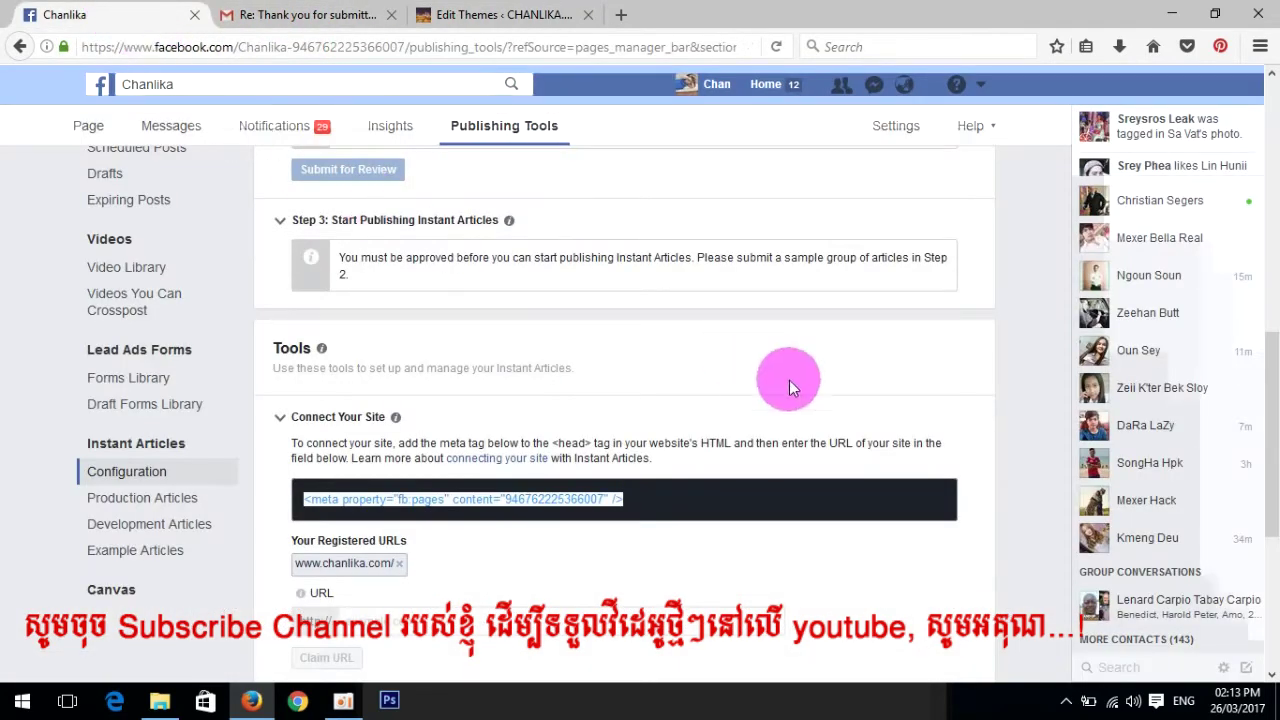
pyautogui.scroll(-4, 1041, 365)
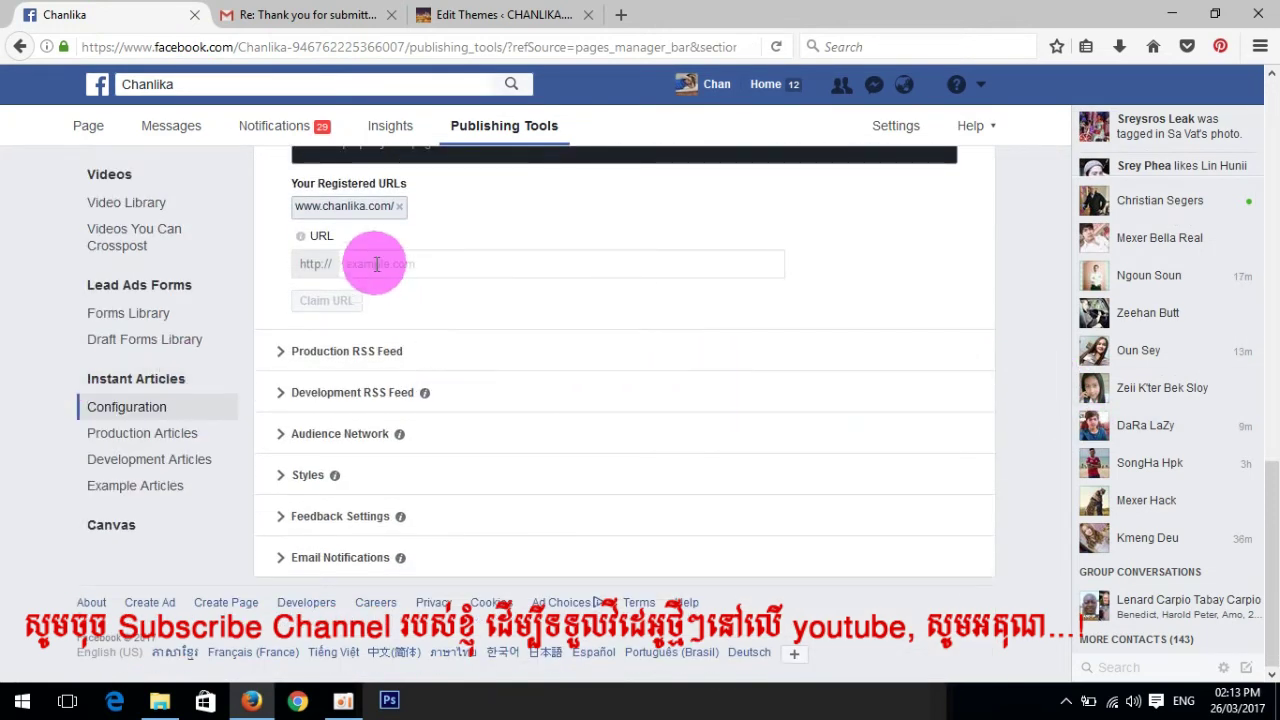
pyautogui.moveTo(300, 235)
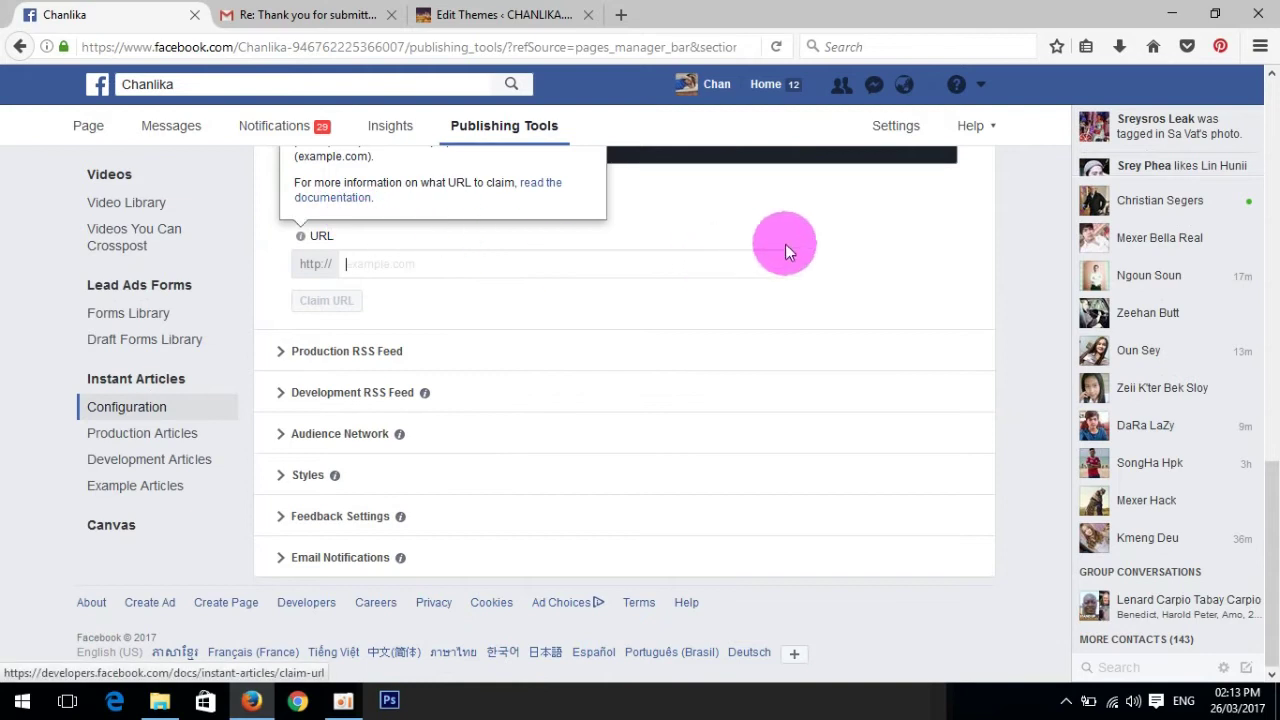
pyautogui.click(508, 18)
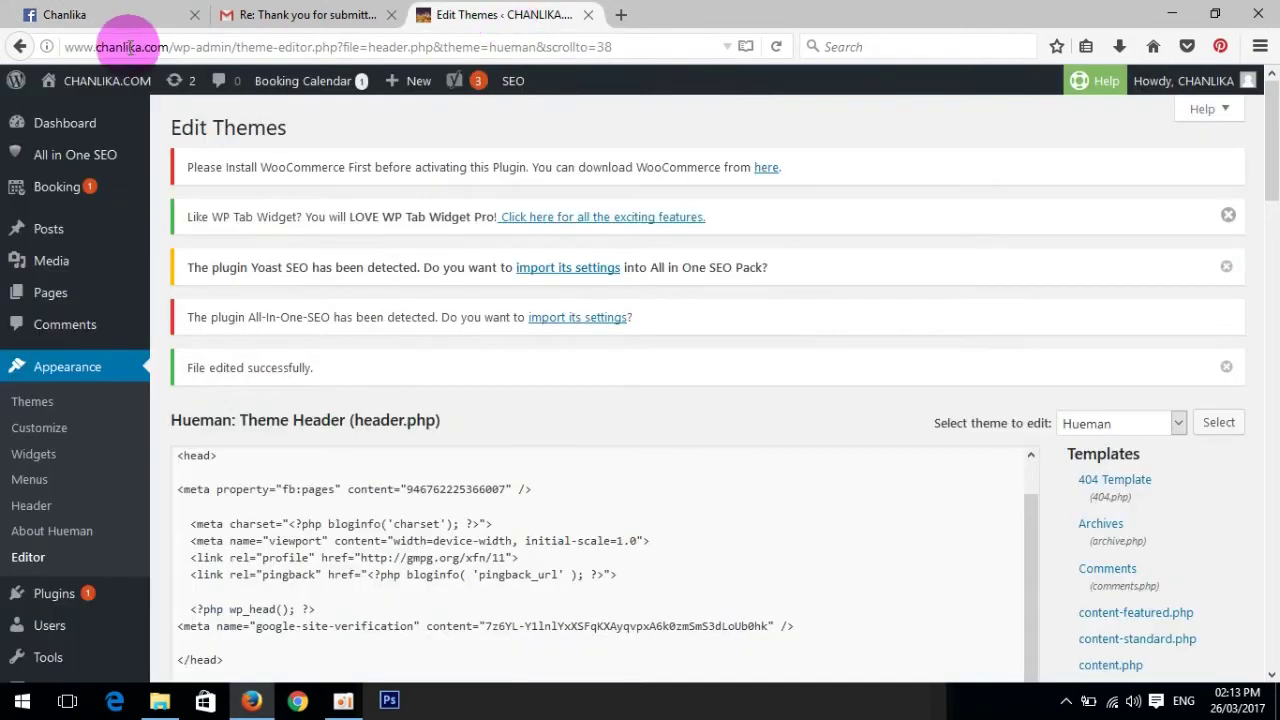
pyautogui.moveTo(66, 47); pyautogui.dragTo(170, 47)
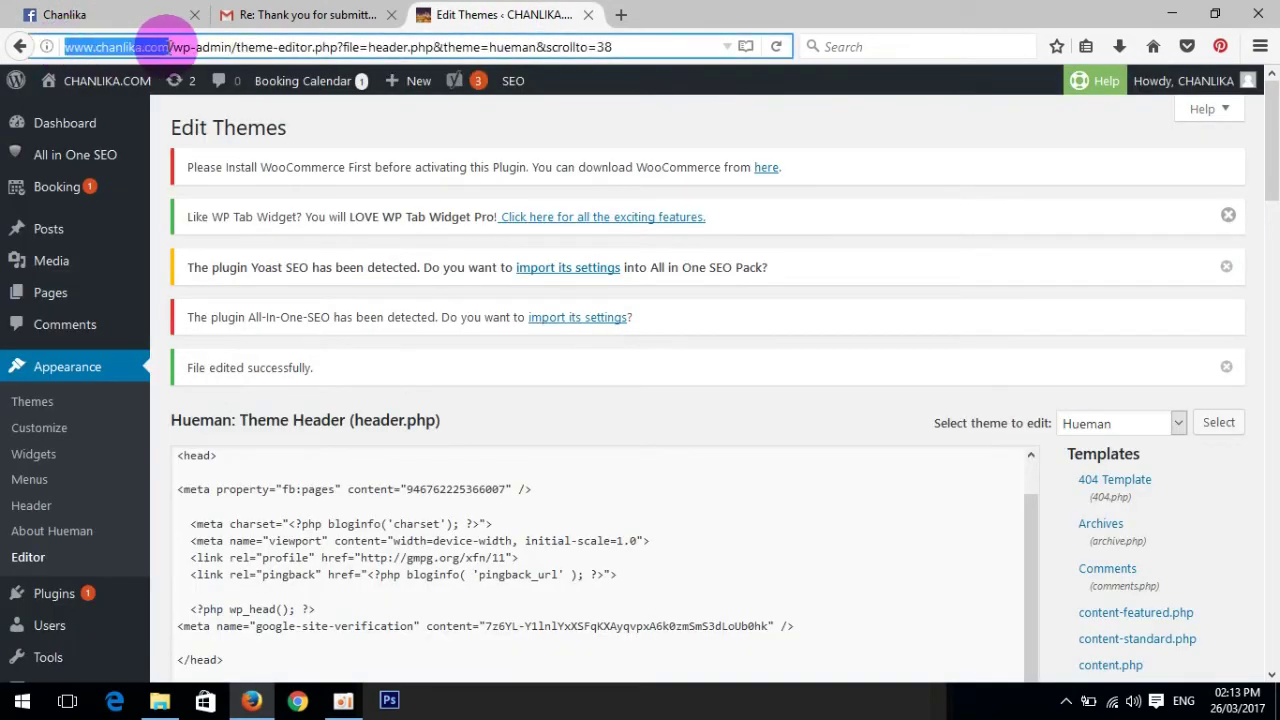
pyautogui.click(100, 14)
pyautogui.click(405, 266)
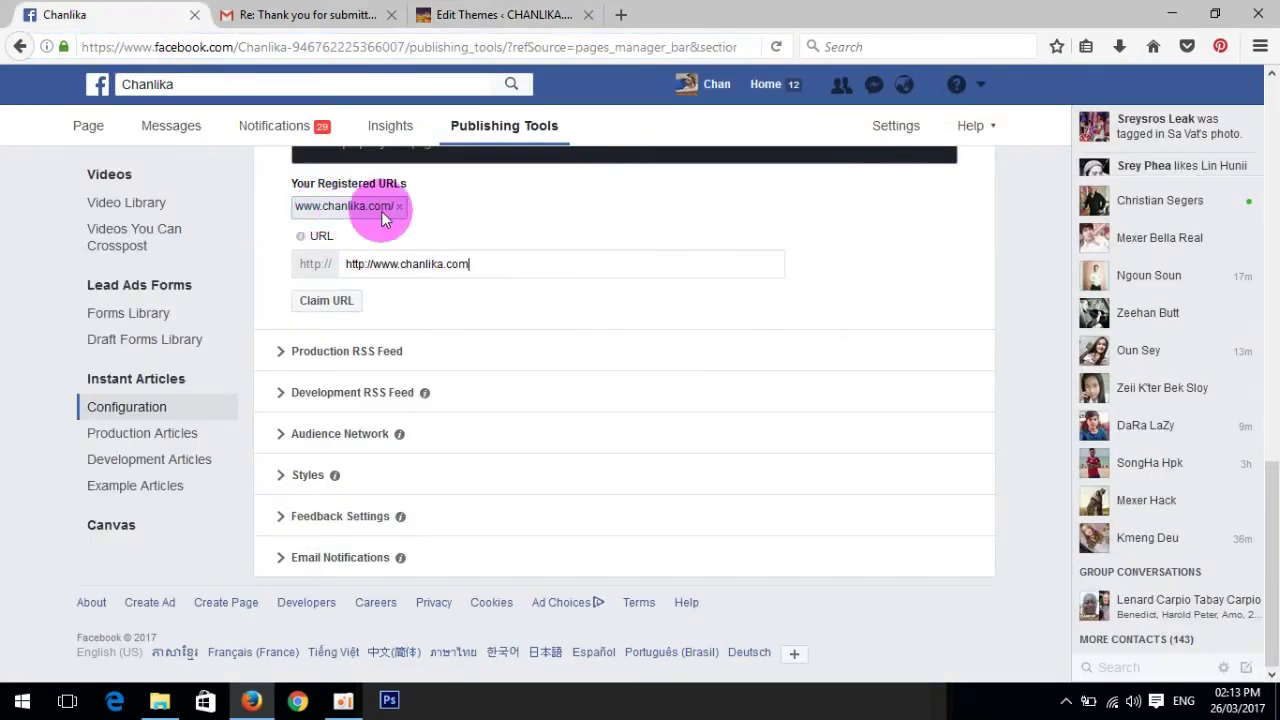
pyautogui.click(316, 310)
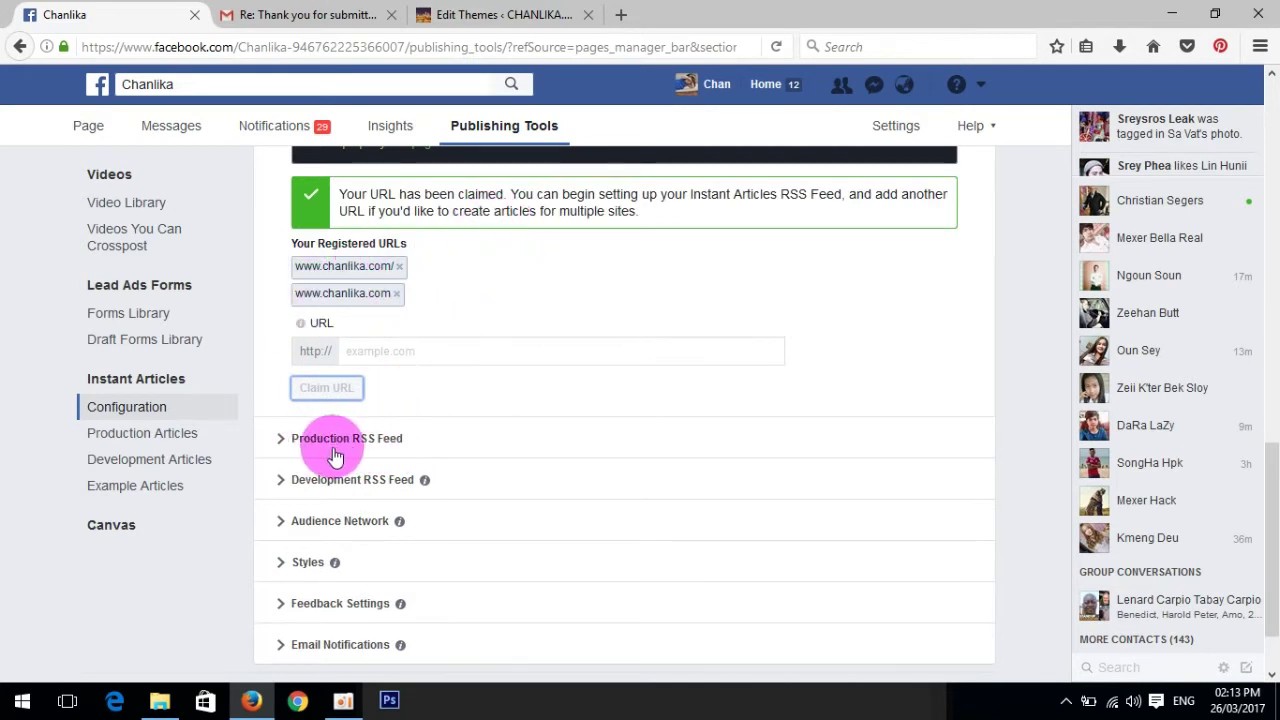
pyautogui.click(466, 445)
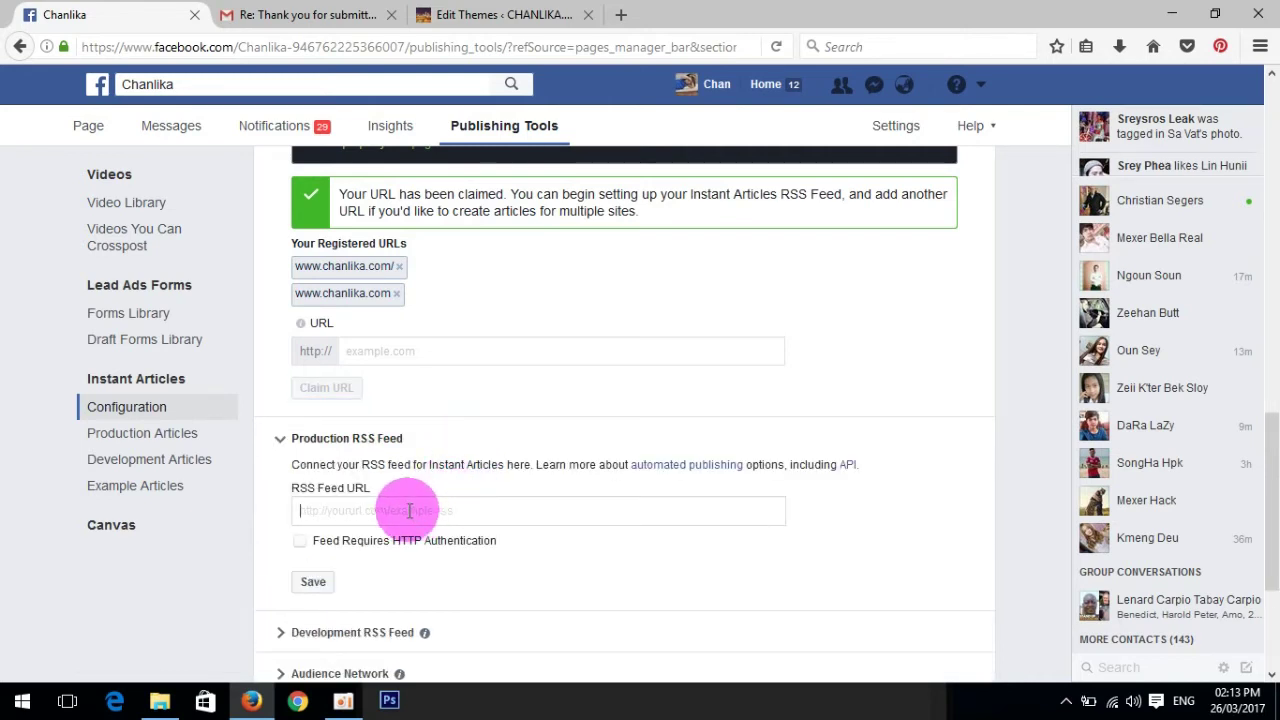
pyautogui.click(409, 510)
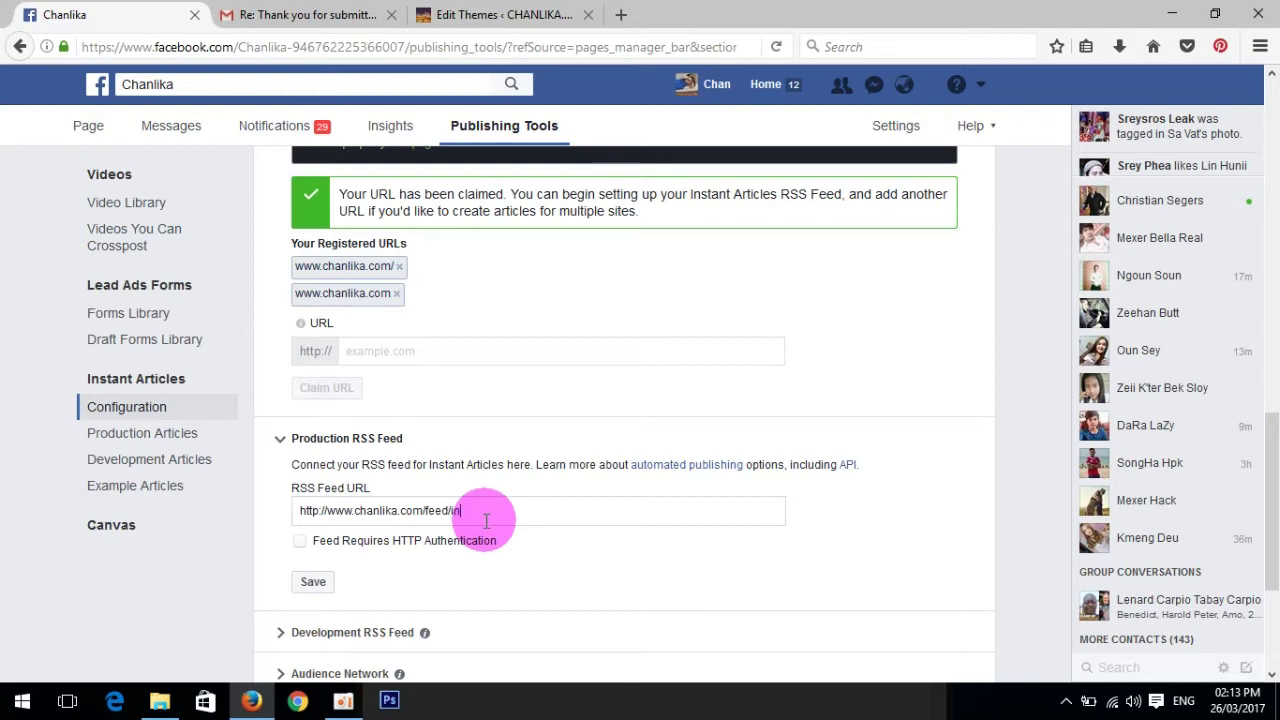
pyautogui.write('tant-articles')
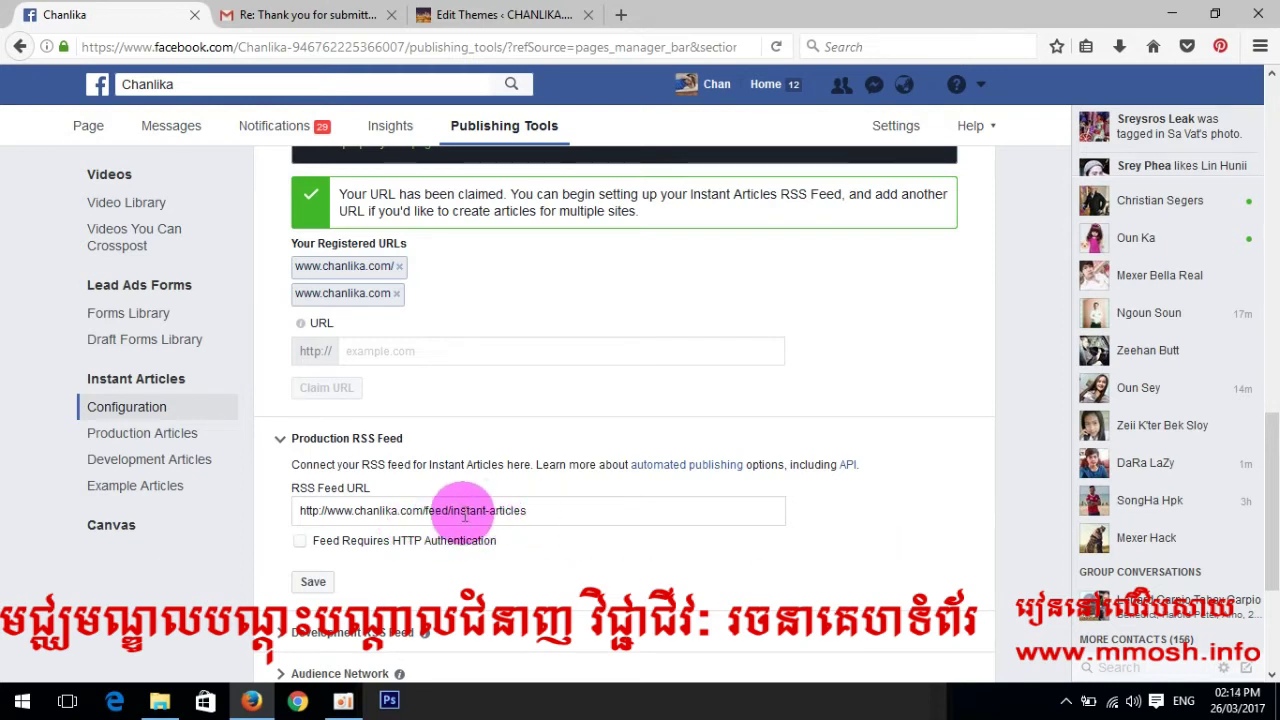
# Enable Feed Requires HTTP Authentication, enter the feed's username and password, and save the production RSS feed
pyautogui.click(300, 542)
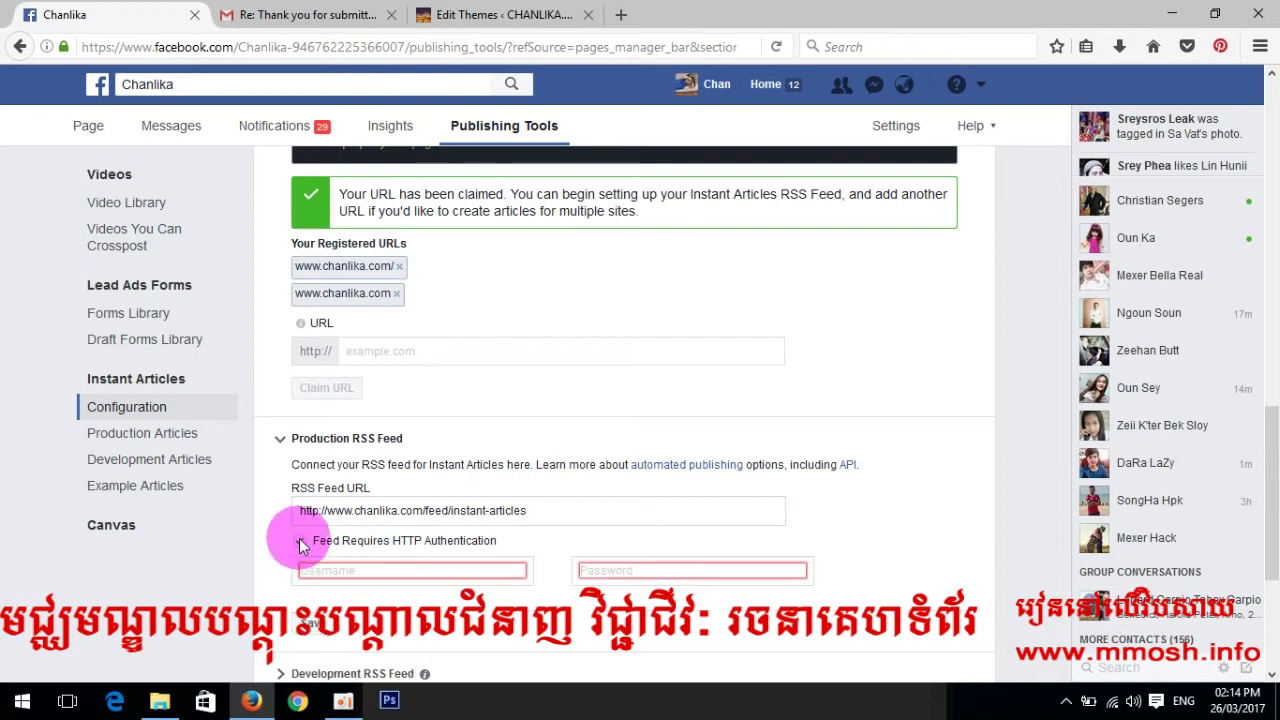
pyautogui.click(371, 568)
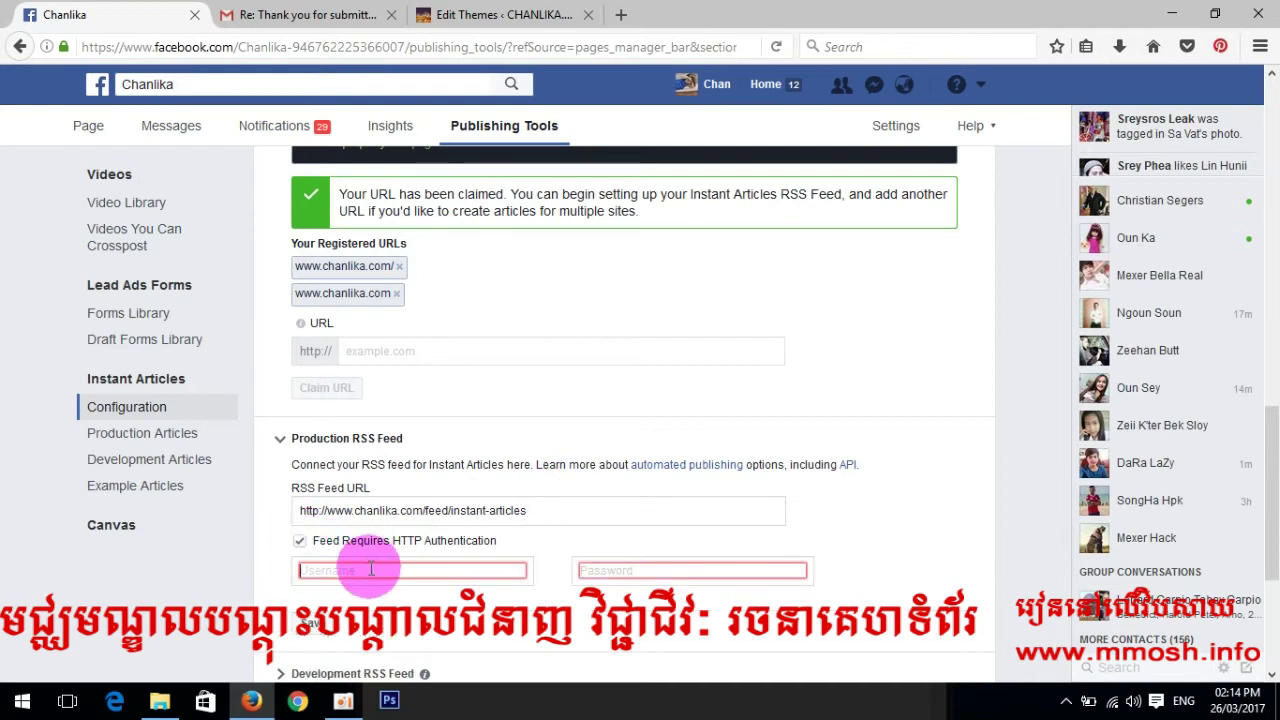
pyautogui.write('chanlika')
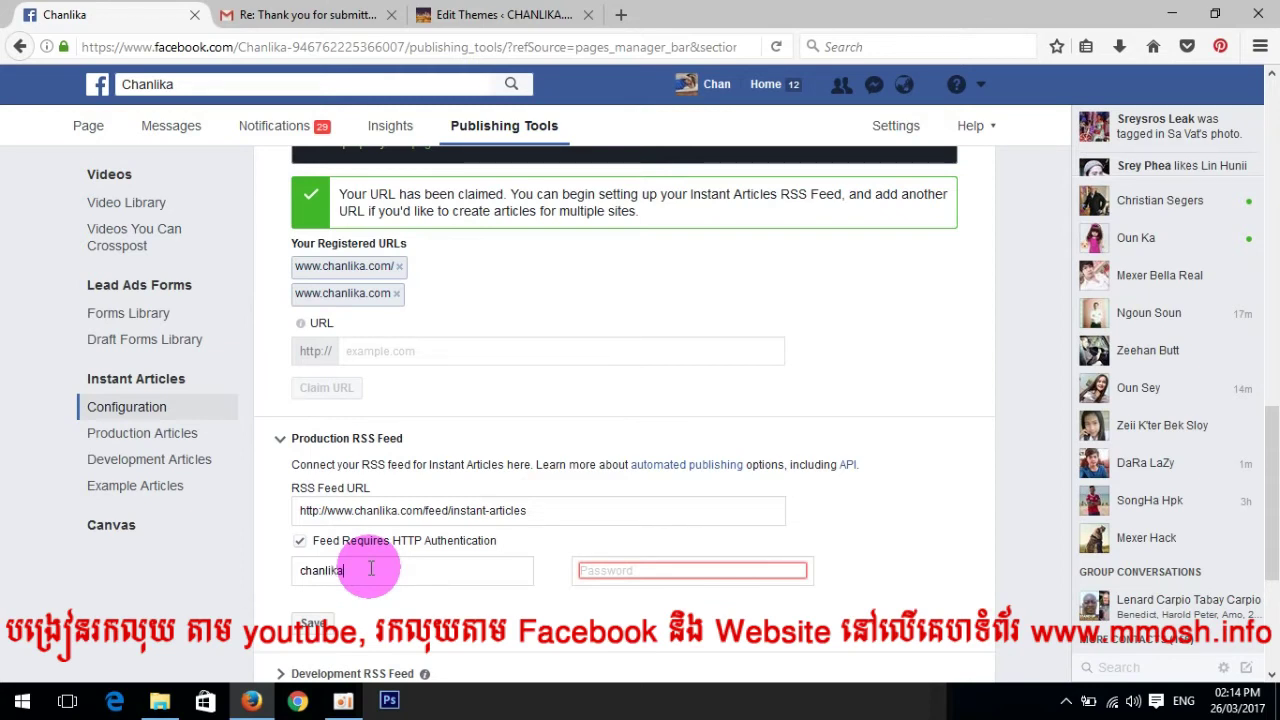
pyautogui.press('Tab')
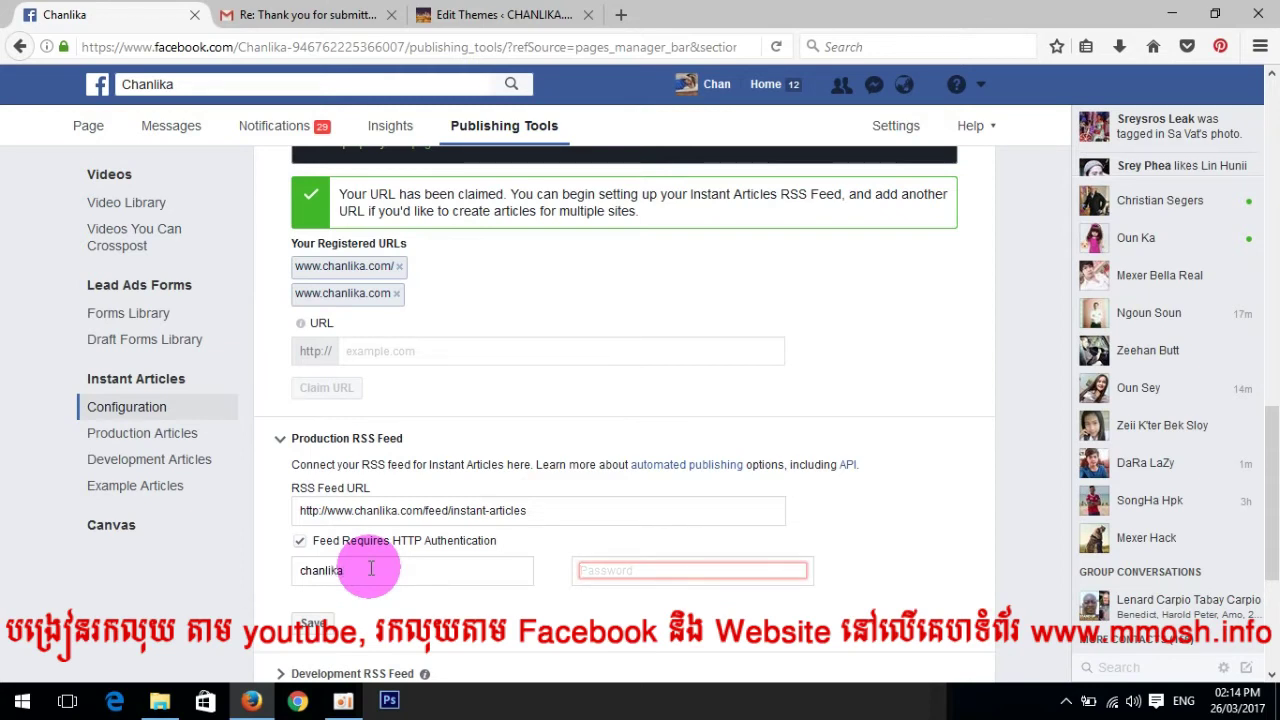
pyautogui.write('••')
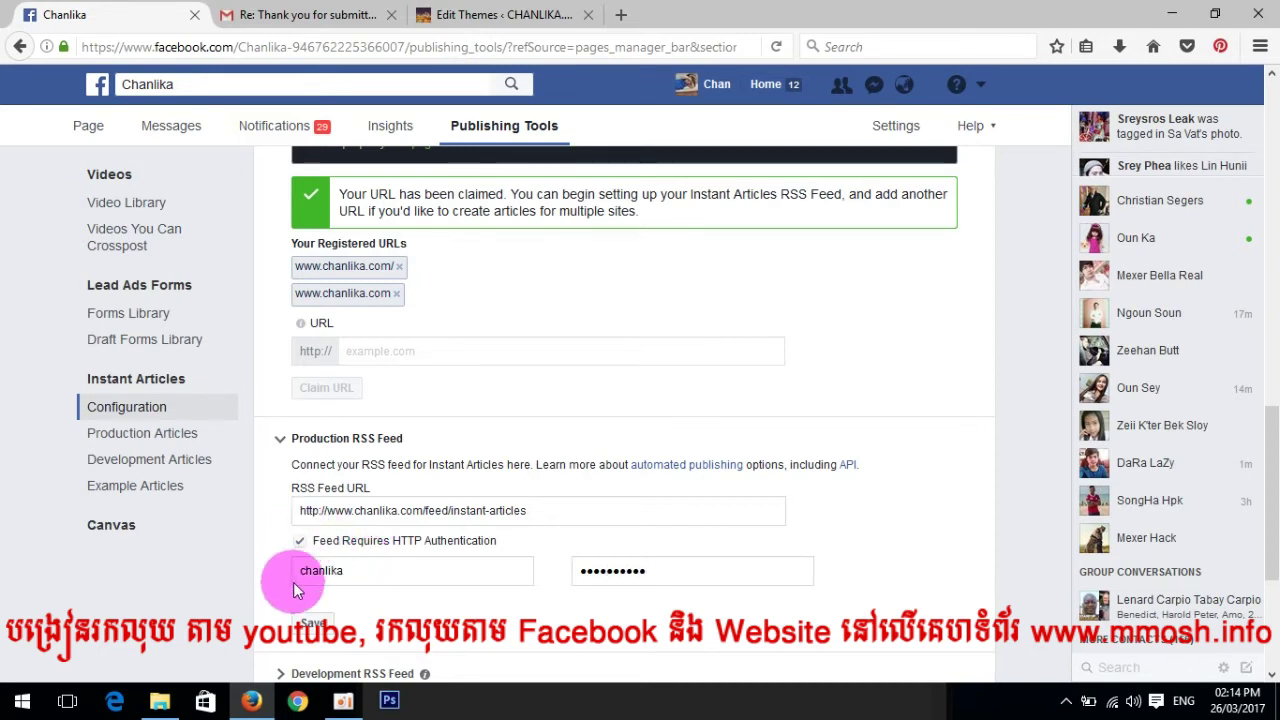
pyautogui.click(313, 622)
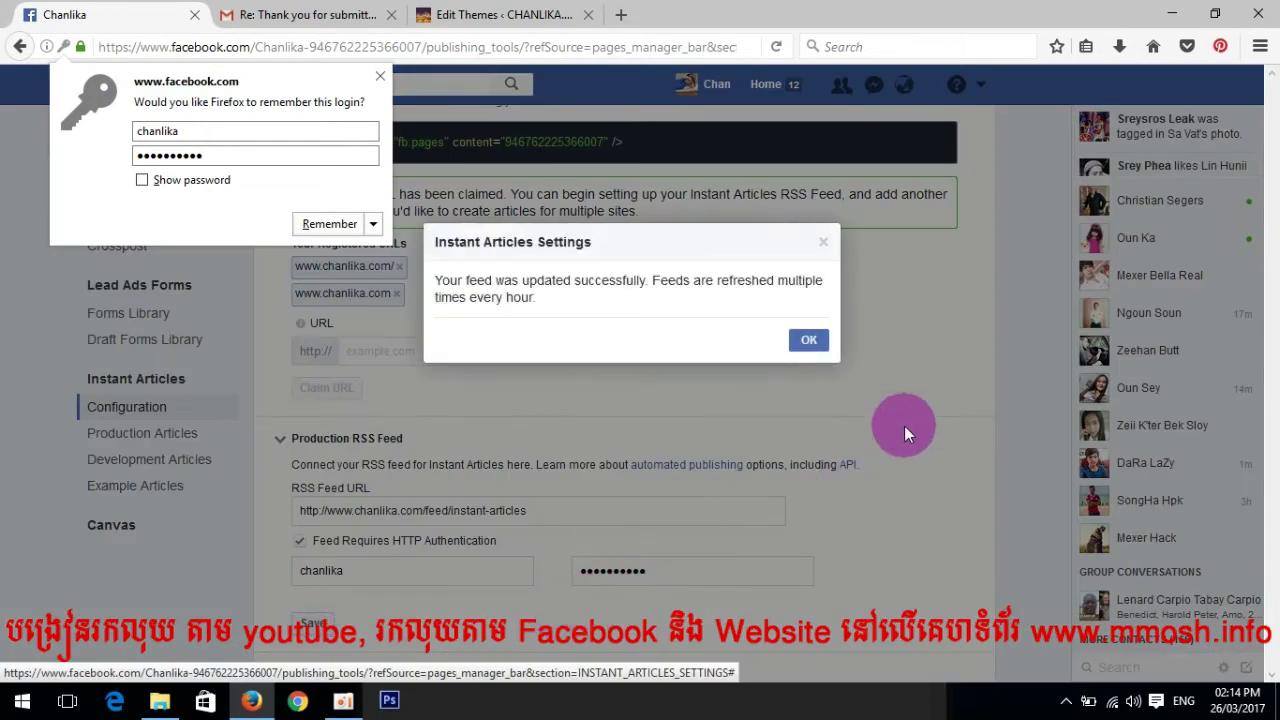
# Dismiss the feed update message and expand the Styles section in the Tools area of Facebook's Instant Articles Configuration
pyautogui.click(810, 342)
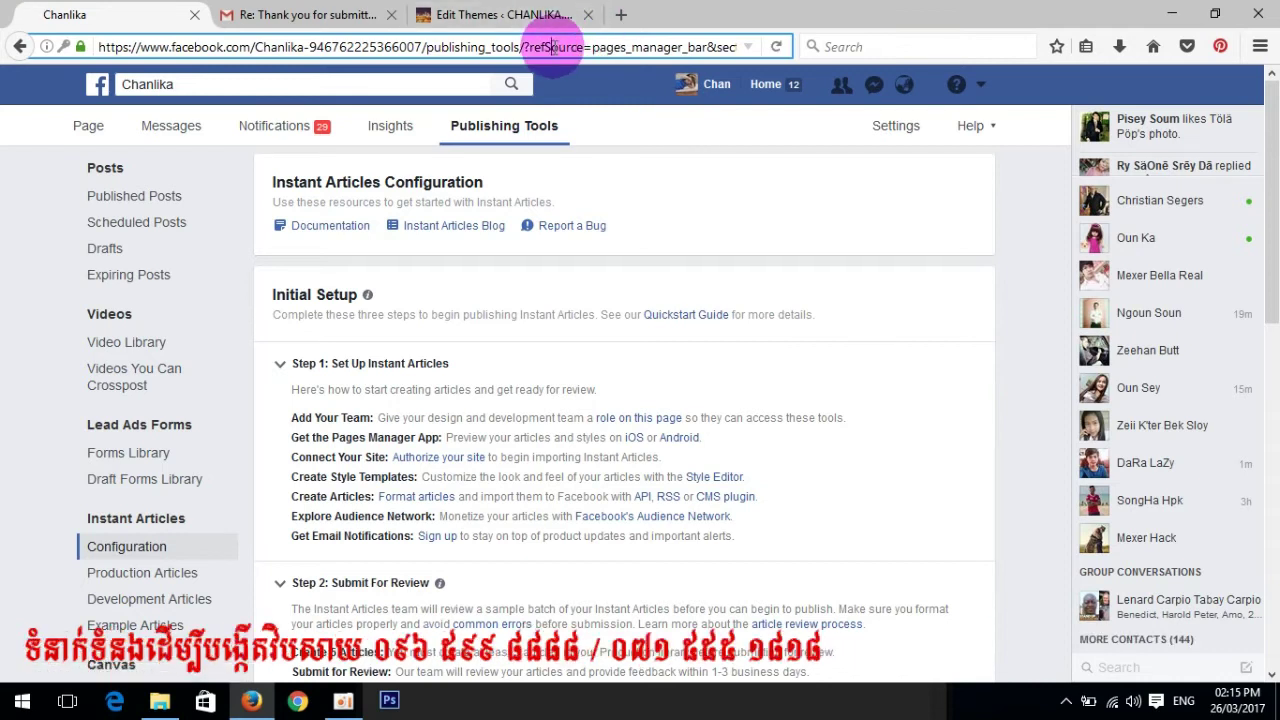
pyautogui.scroll(-2, 1003, 422)
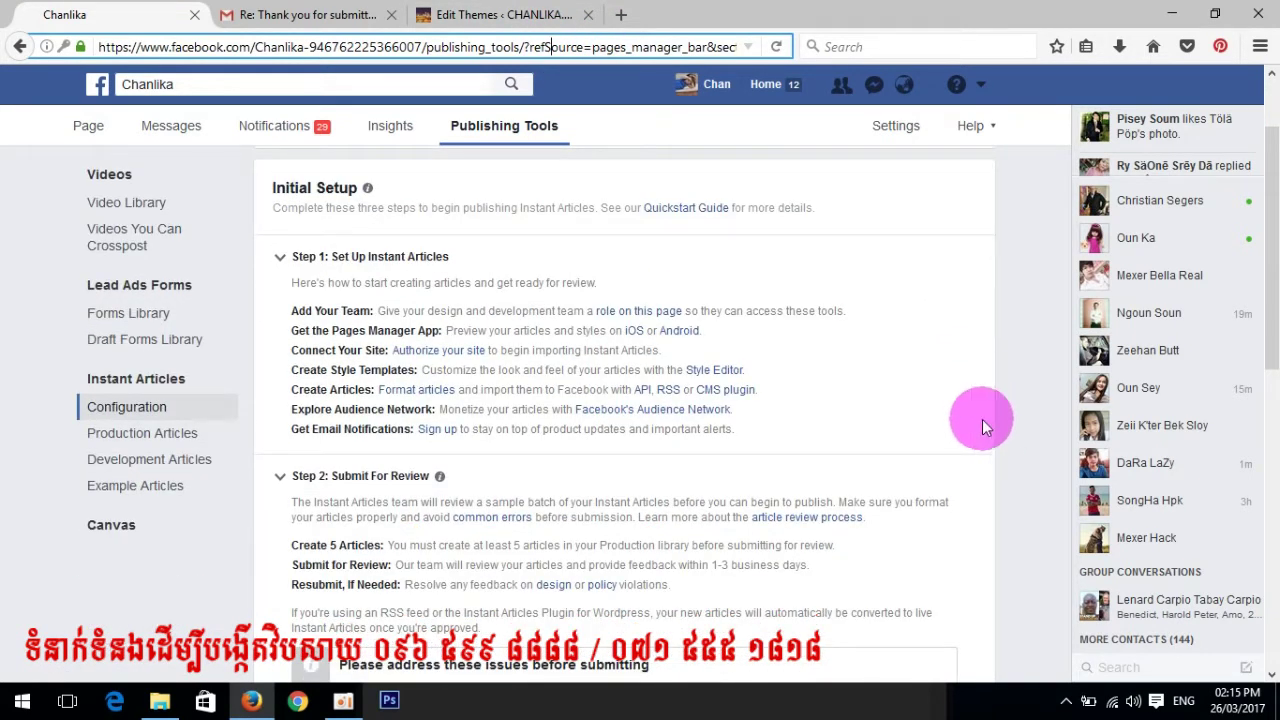
pyautogui.scroll(-6, 488, 510)
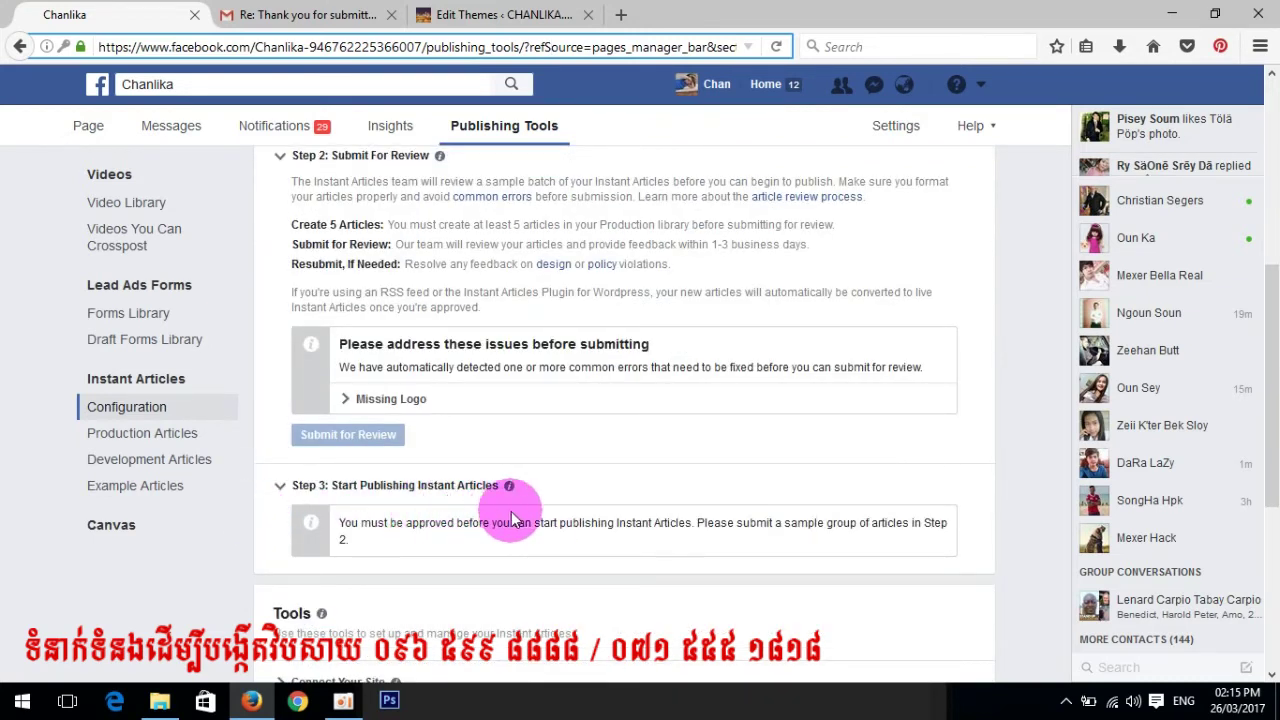
pyautogui.scroll(-7, 600, 527)
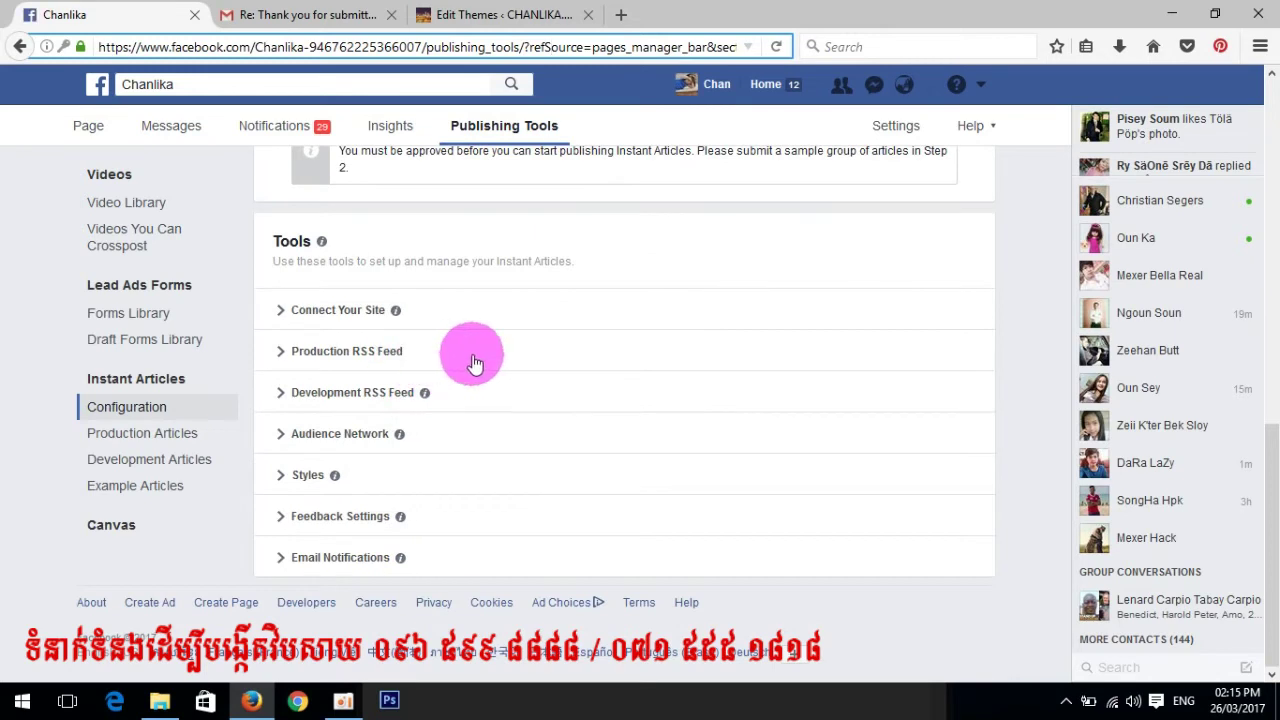
pyautogui.click(407, 485)
pyautogui.scroll(-4, 660, 506)
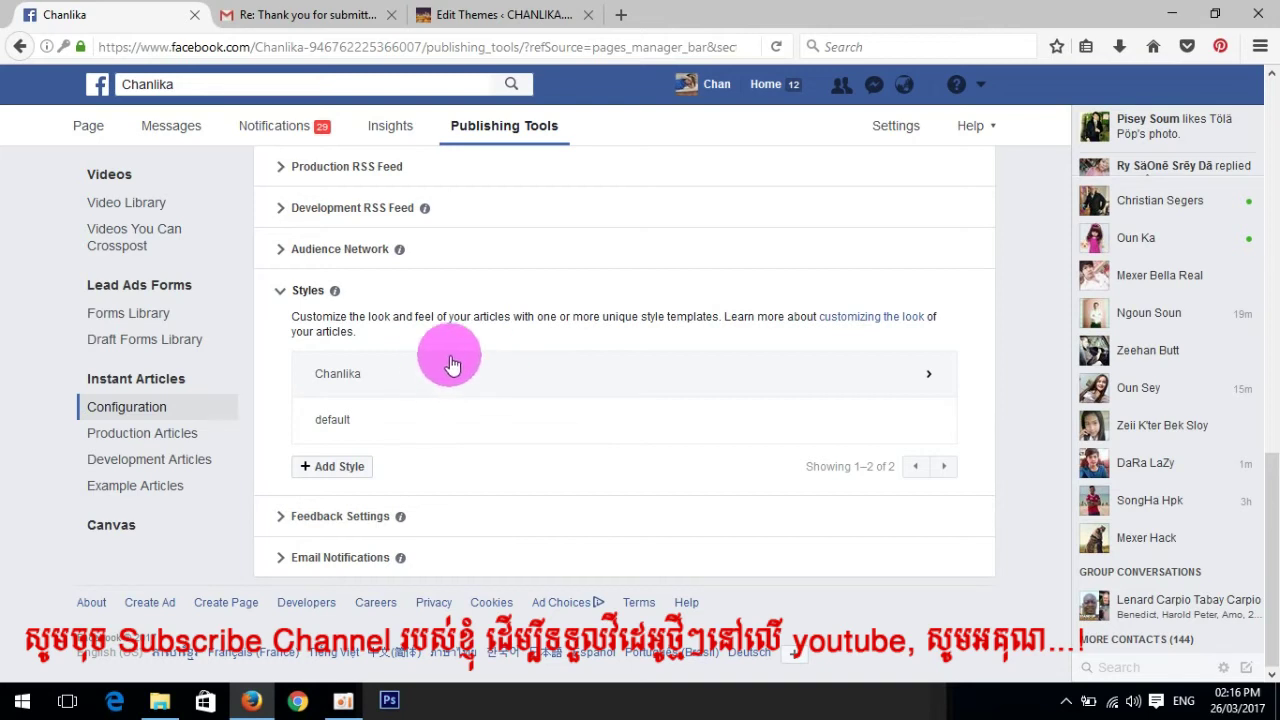
# Switch to the WordPress admin, open the Instant Articles setup wizard, and start customizing the style with the Style Editor
pyautogui.click(505, 15)
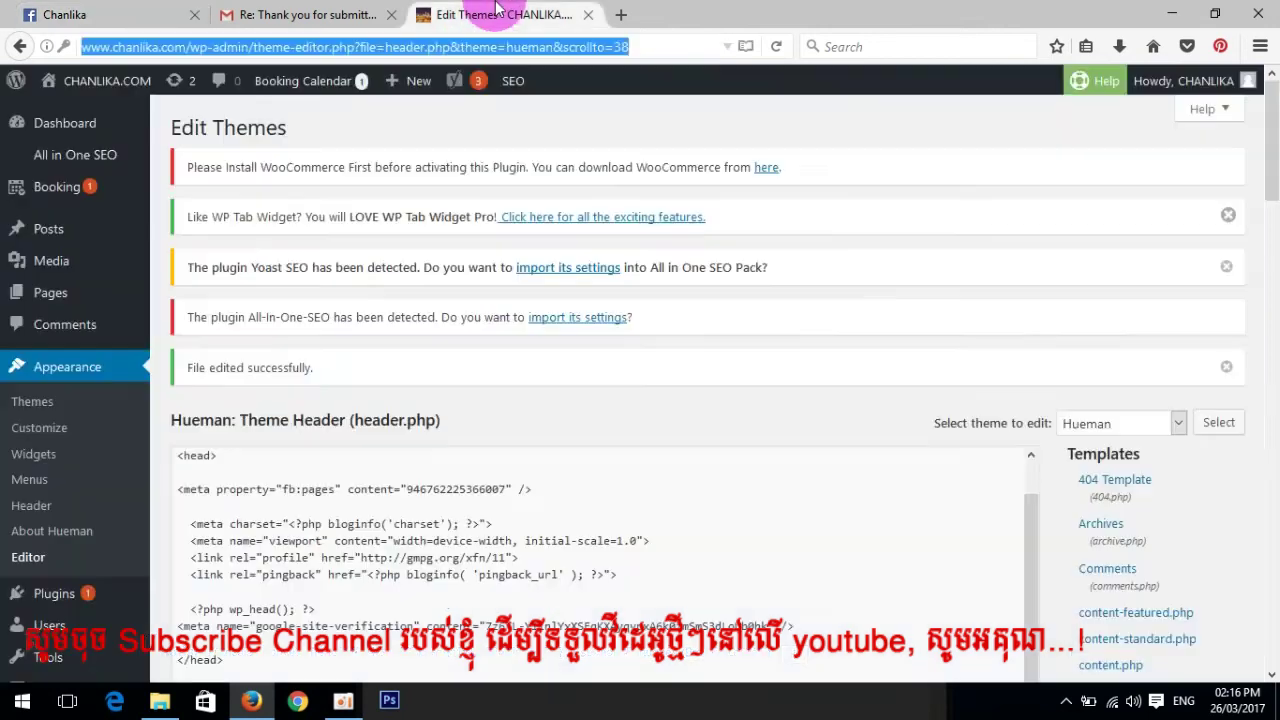
pyautogui.scroll(-4, 95, 512)
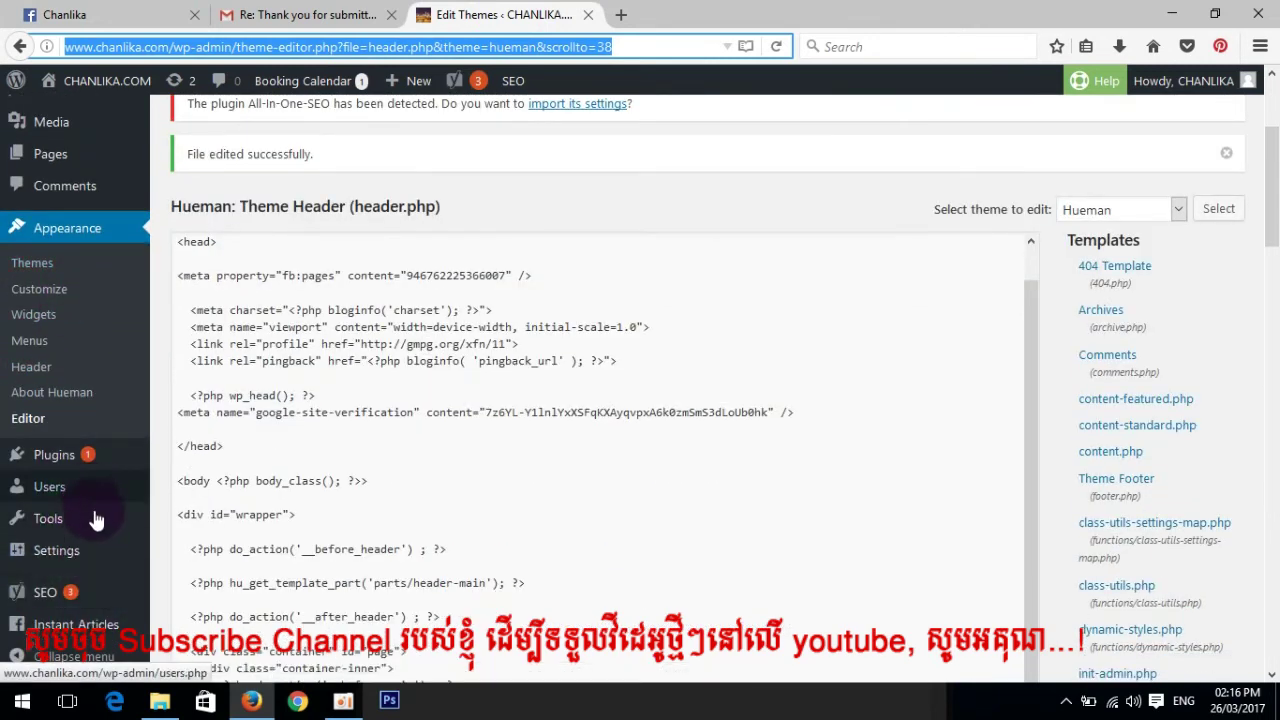
pyautogui.click(96, 630)
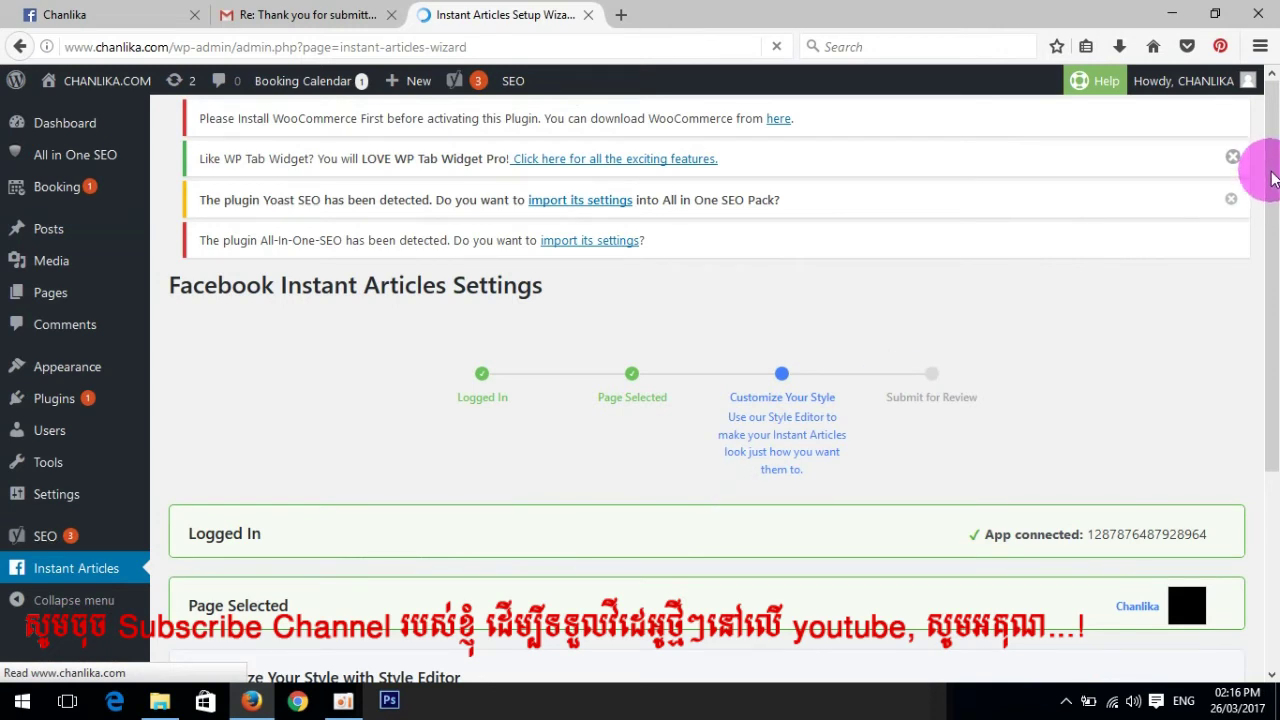
pyautogui.scroll(-5, 1272, 177)
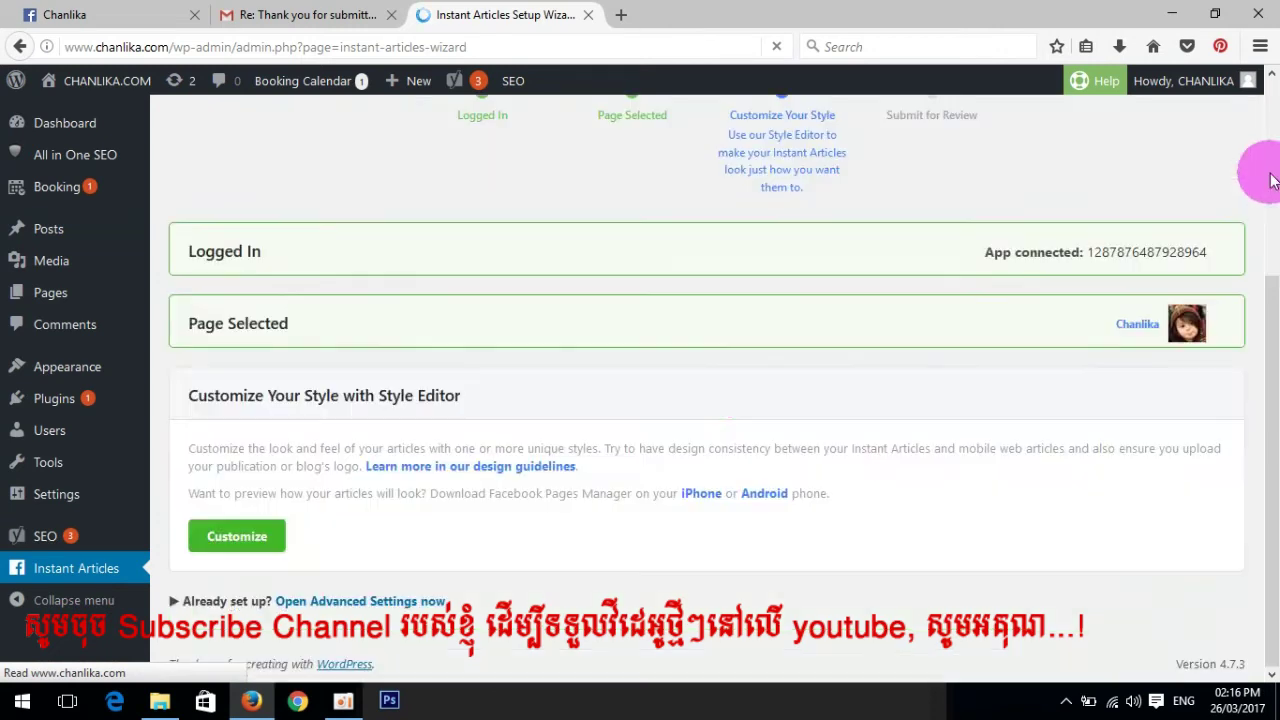
pyautogui.click(238, 545)
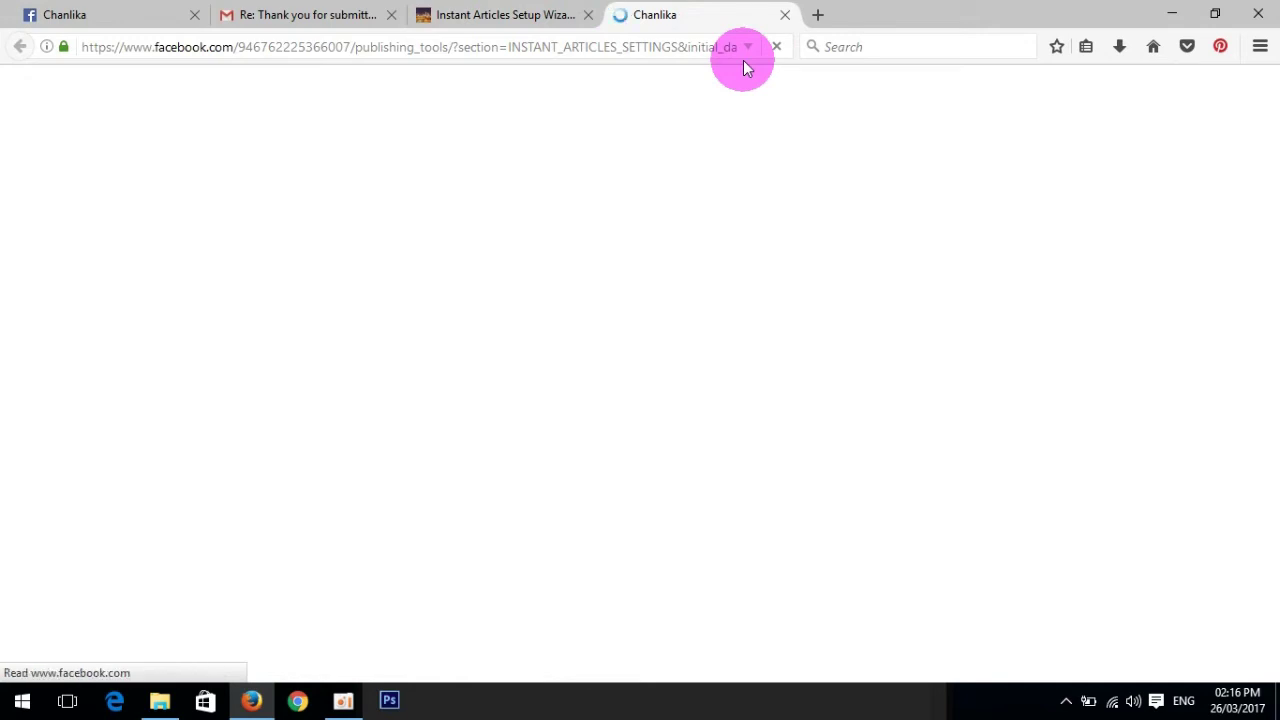
# Close the extra Facebook page opened for customizing and advance the WordPress wizard to the Submit for Review stage
pyautogui.click(584, 16)
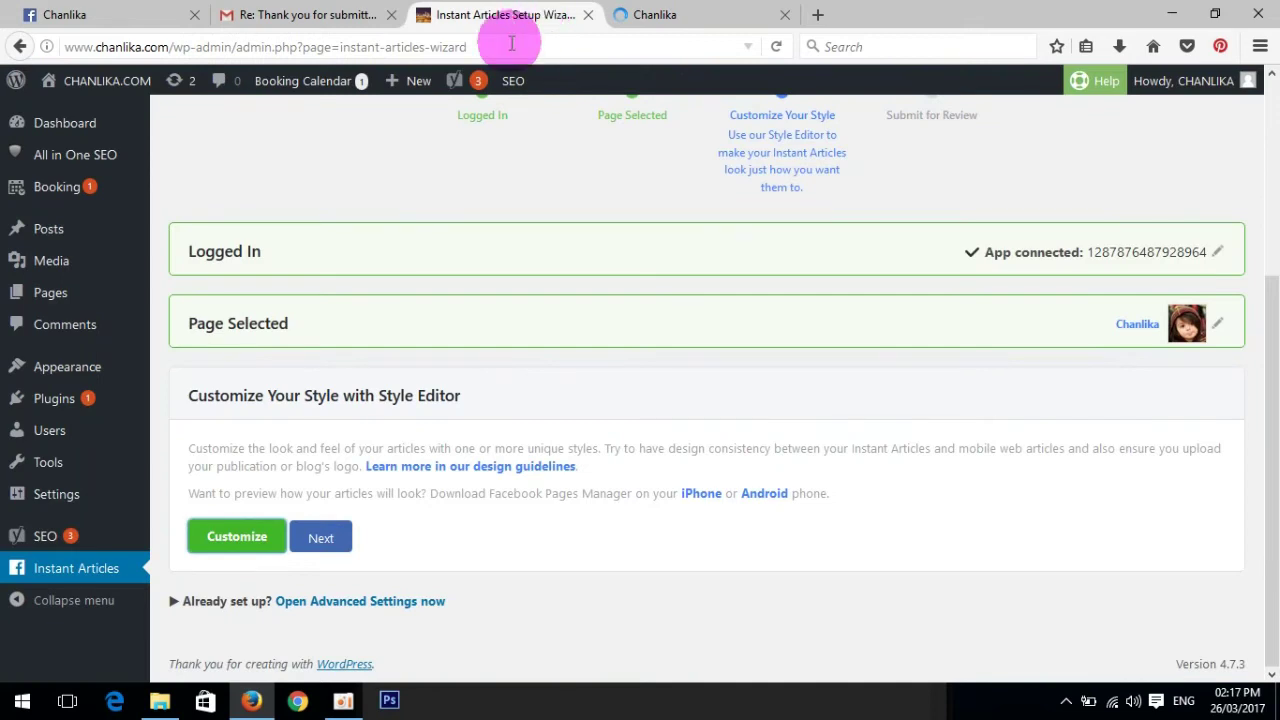
pyautogui.click(703, 12)
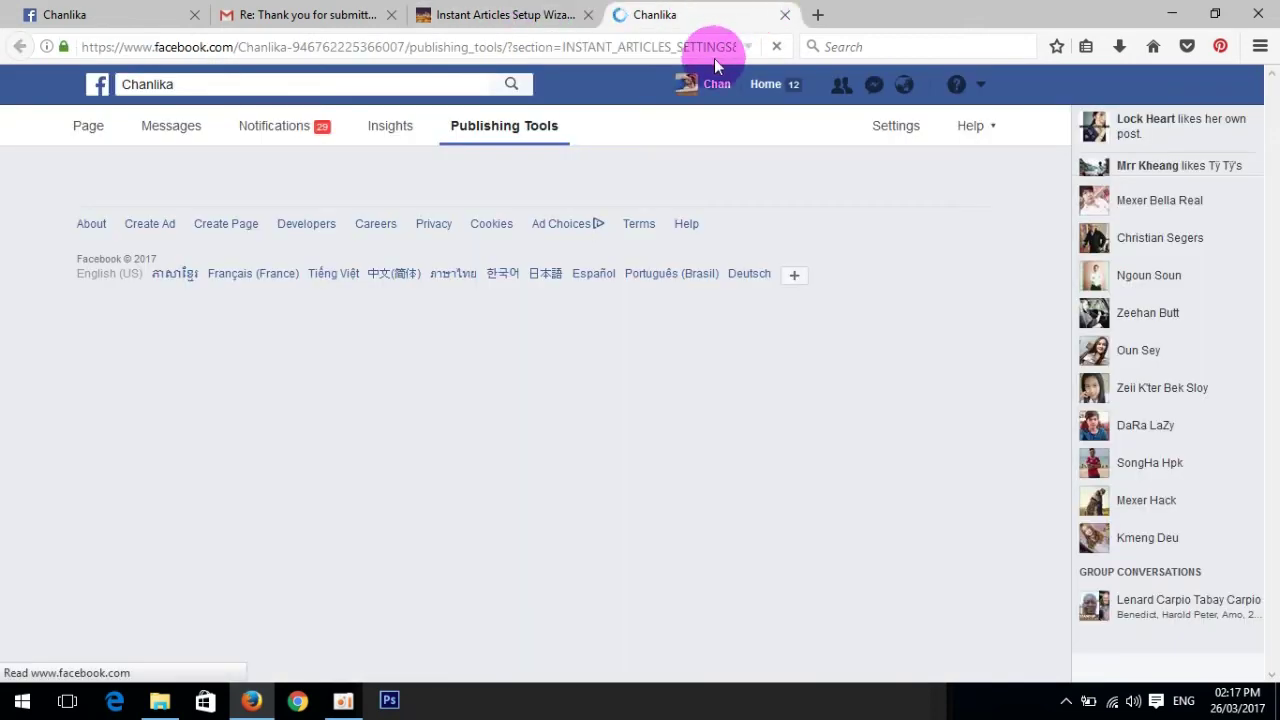
pyautogui.click(785, 16)
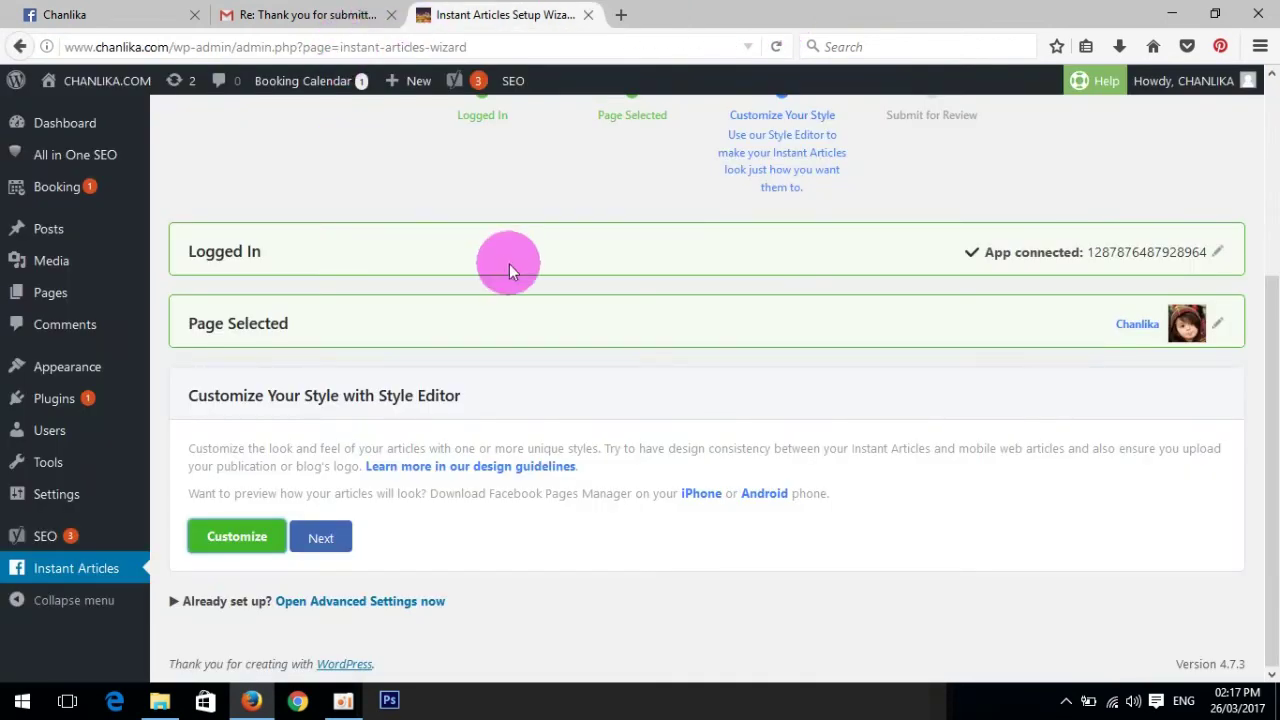
pyautogui.click(320, 539)
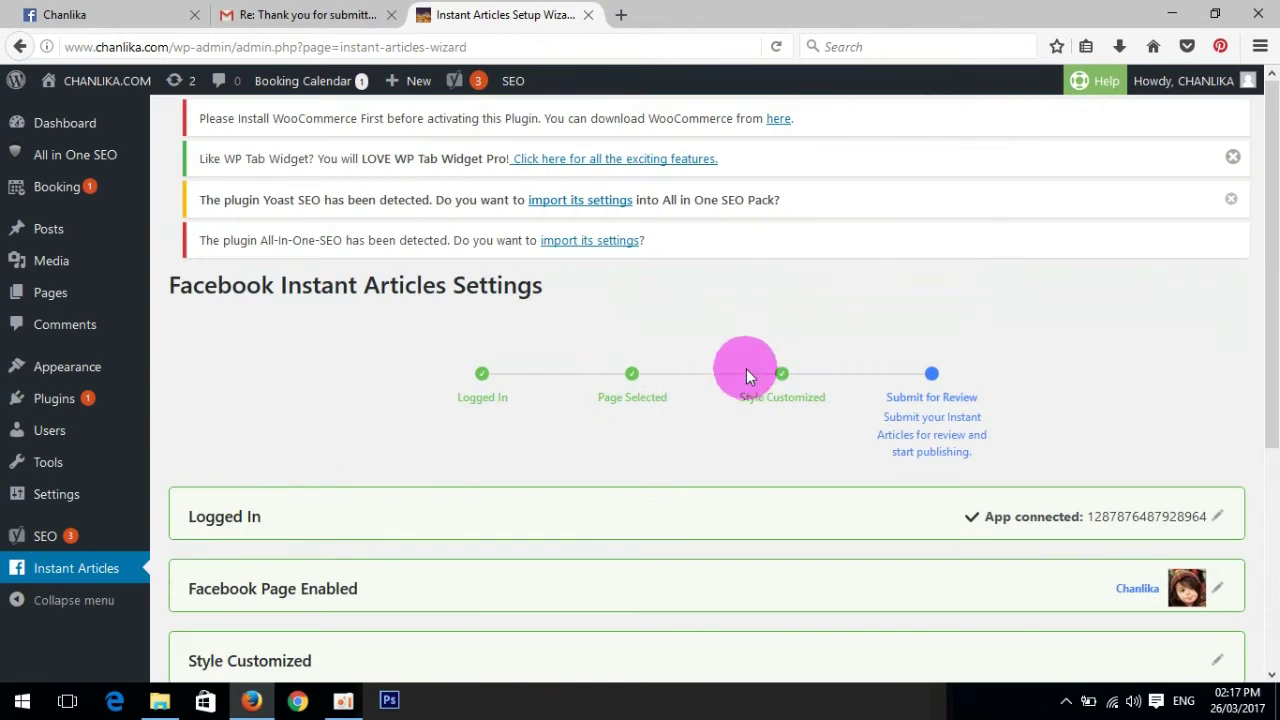
# Examine the wizard's Submit for Review section and the Step 2: Submit For Review requirements and issues on the Facebook configuration page
pyautogui.scroll(-5, 807, 405)
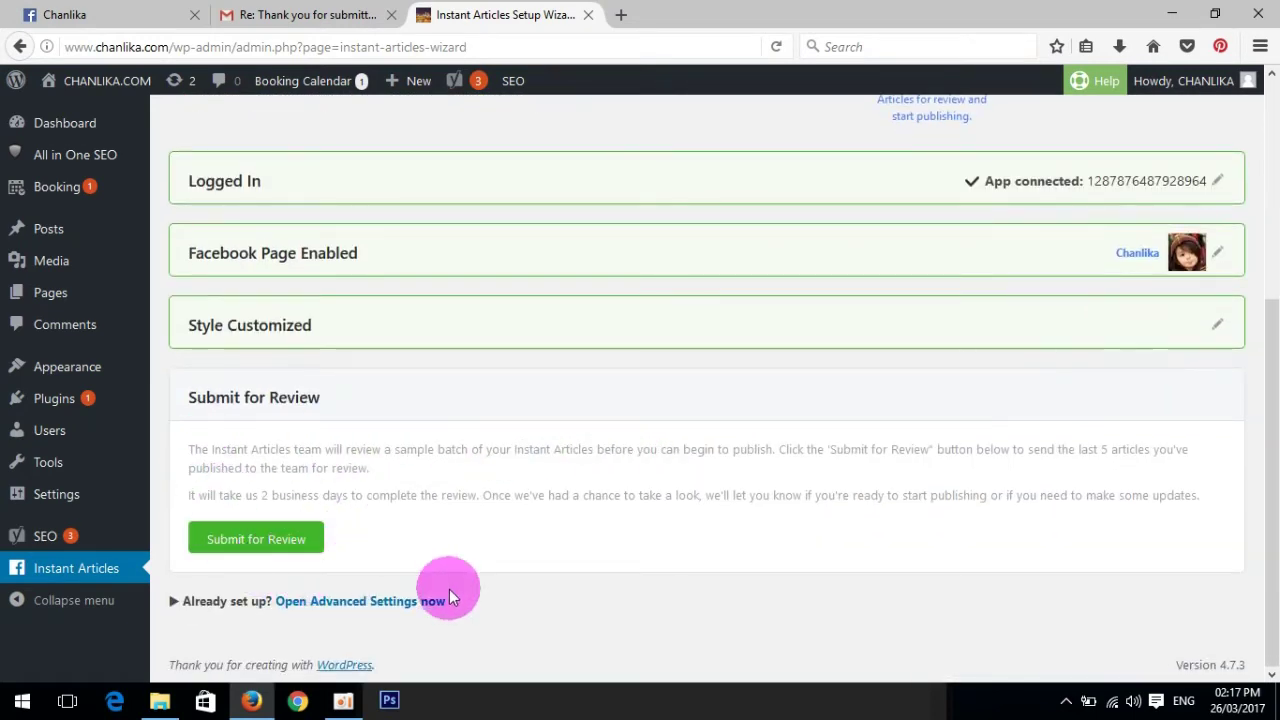
pyautogui.scroll(3, 260, 540)
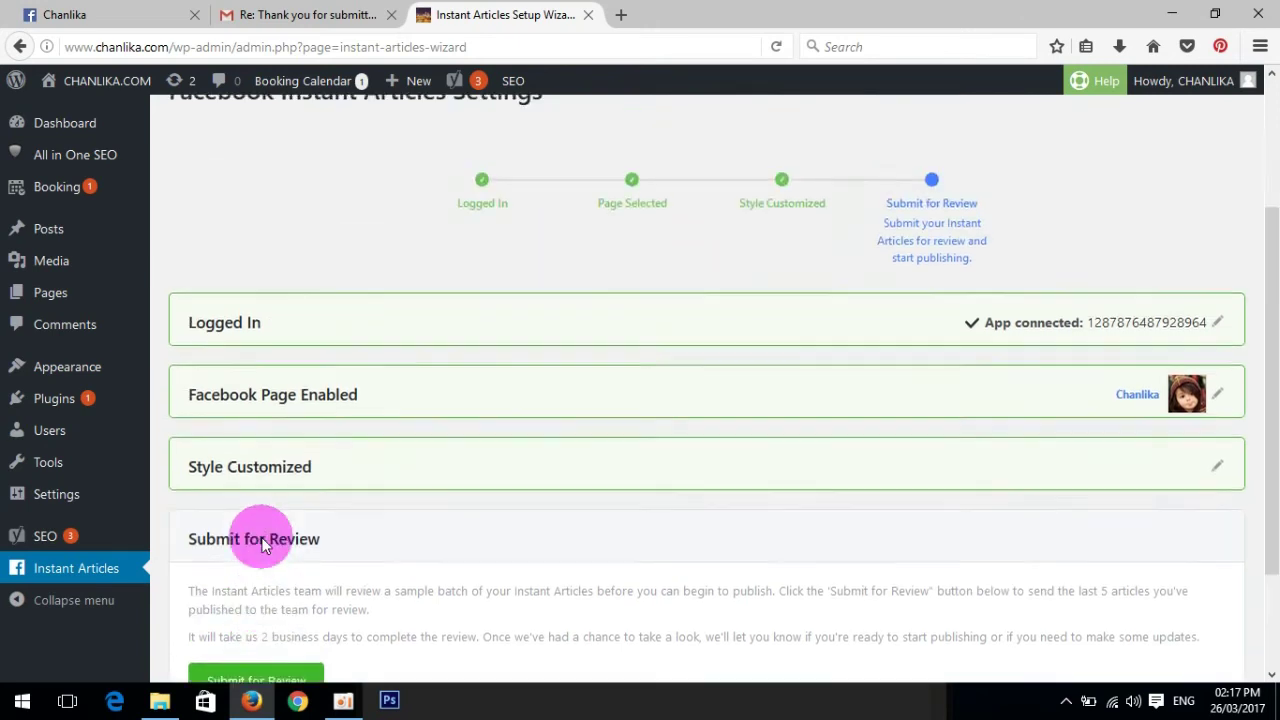
pyautogui.scroll(-3, 274, 523)
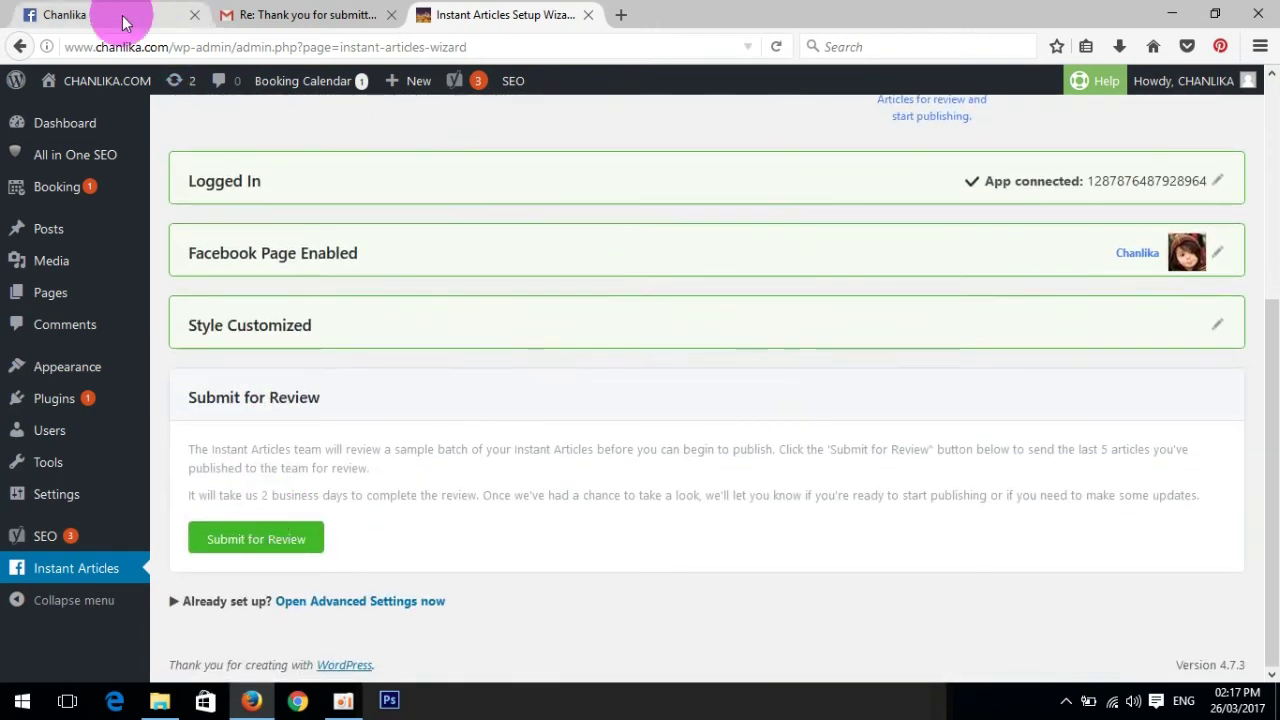
pyautogui.click(45, 14)
pyautogui.click(318, 16)
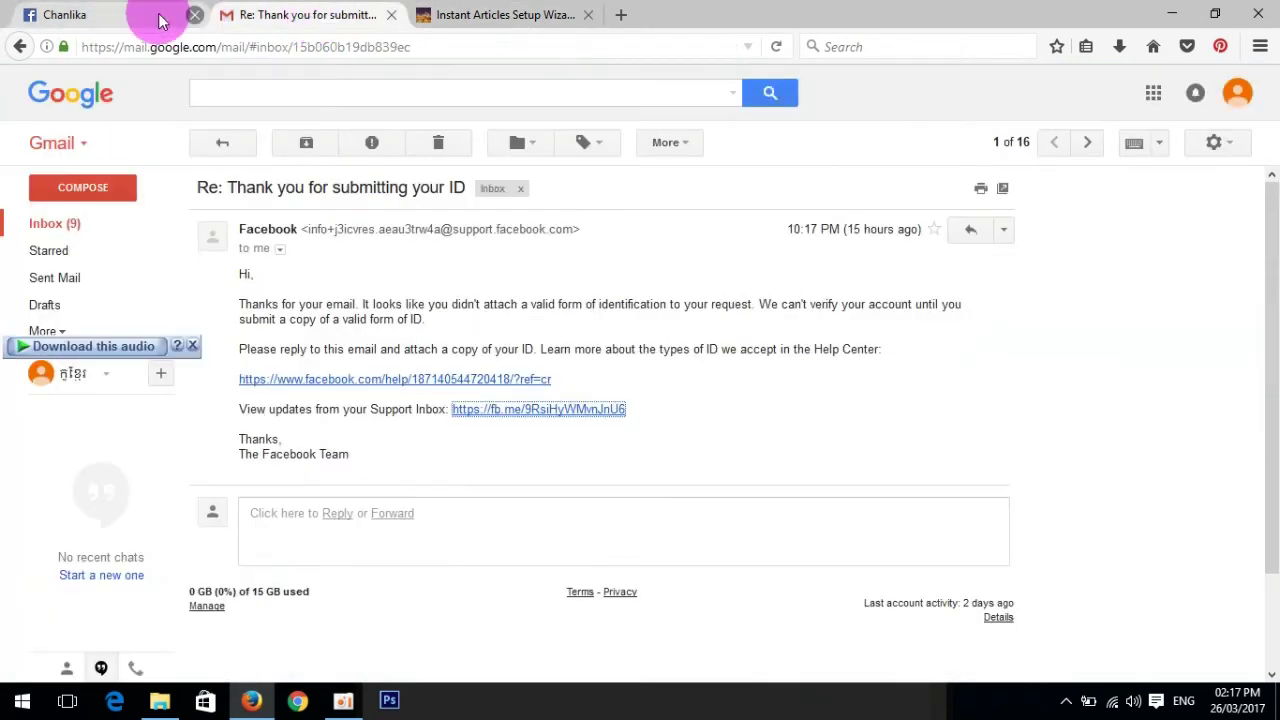
pyautogui.click(150, 16)
pyautogui.scroll(-3, 455, 398)
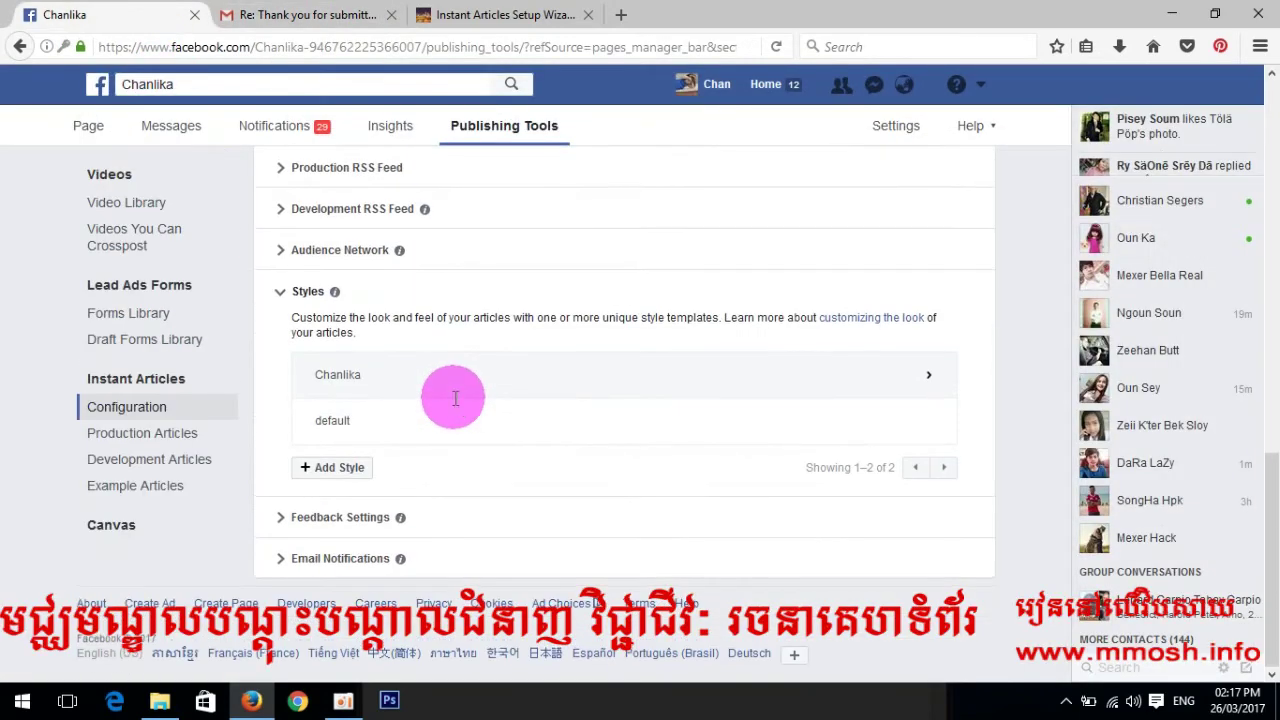
pyautogui.scroll(8, 453, 403)
pyautogui.scroll(-3, 456, 404)
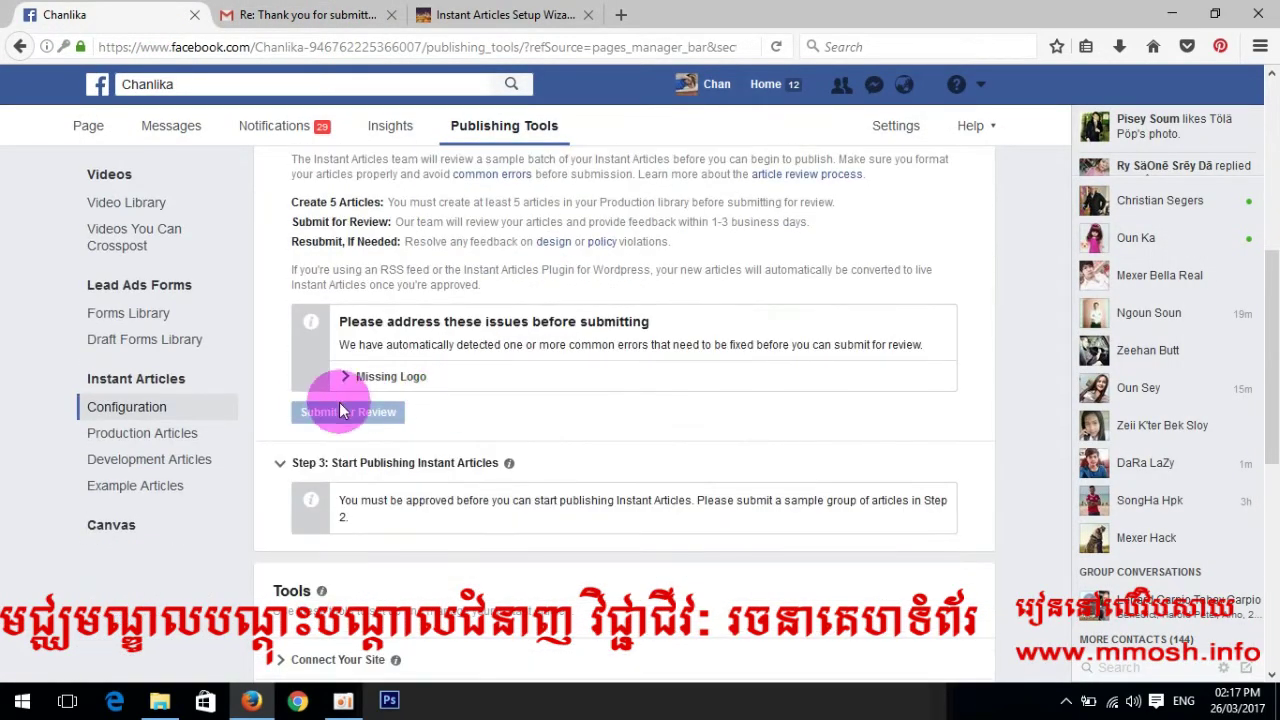
pyautogui.scroll(2, 455, 423)
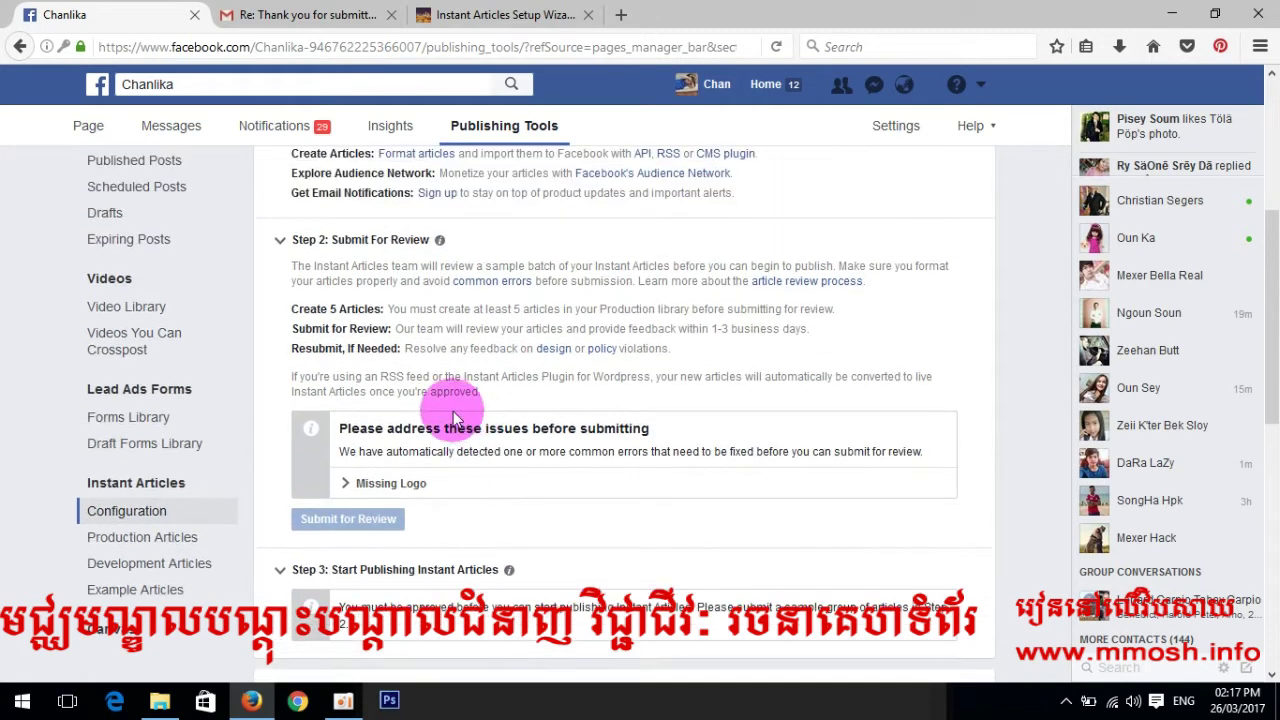
# Return to Facebook's Step 2: Submit For Review section and close the unneeded Gmail message page
pyautogui.click(510, 15)
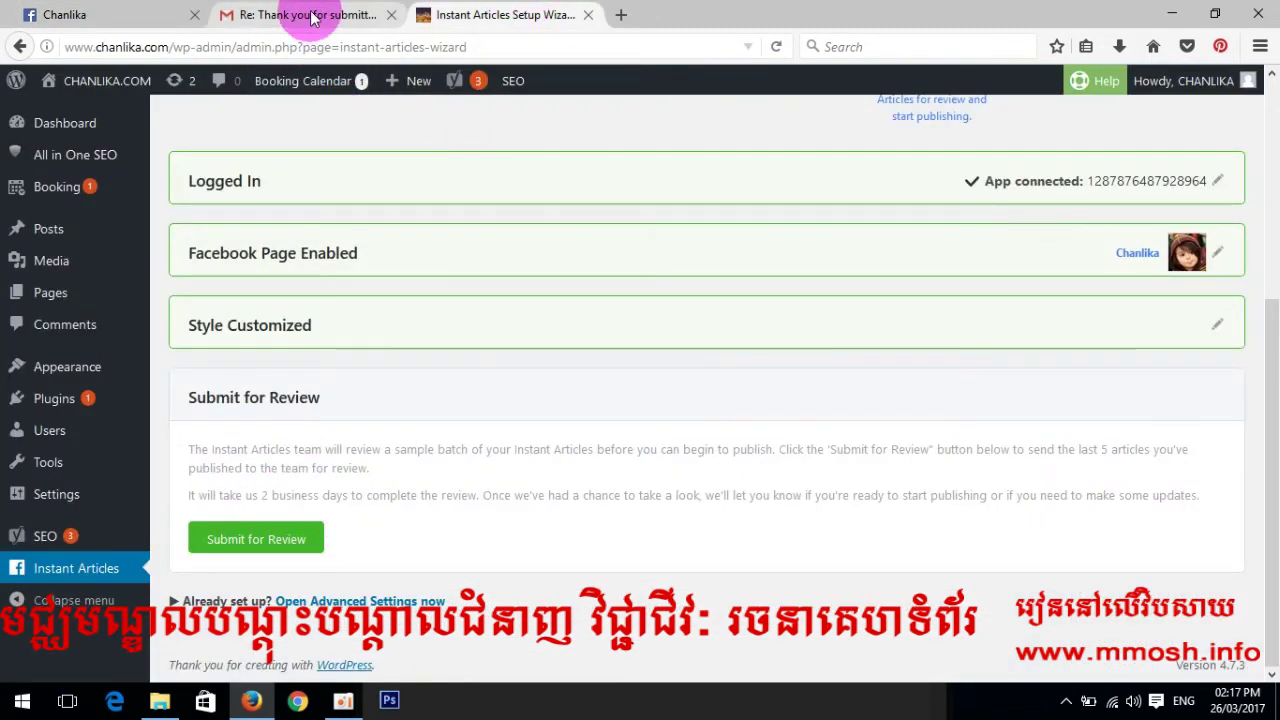
pyautogui.click(280, 15)
pyautogui.click(88, 14)
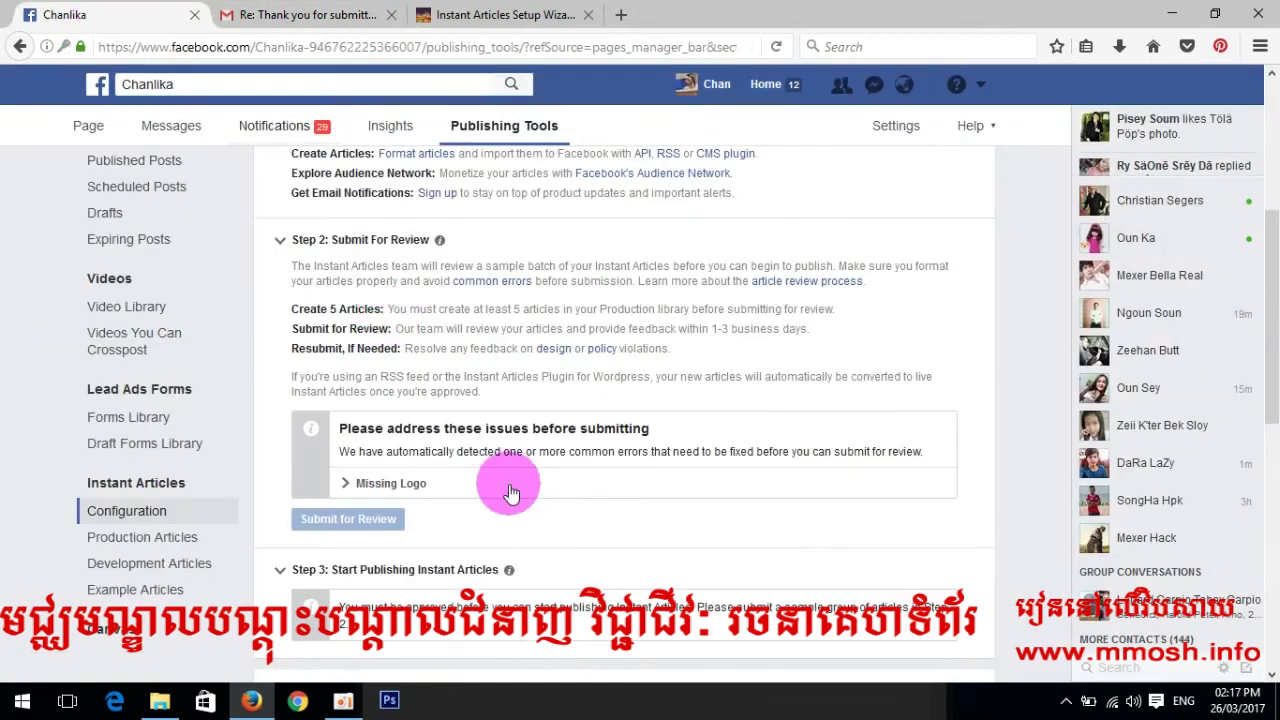
pyautogui.click(392, 15)
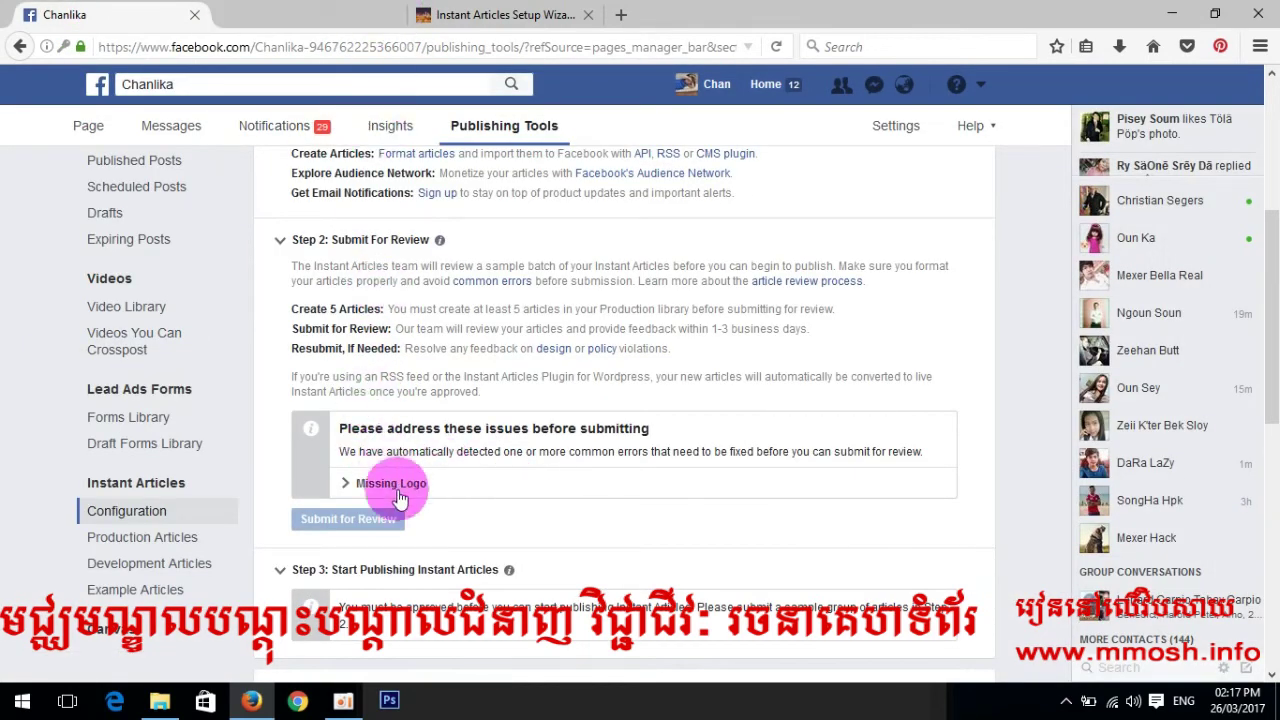